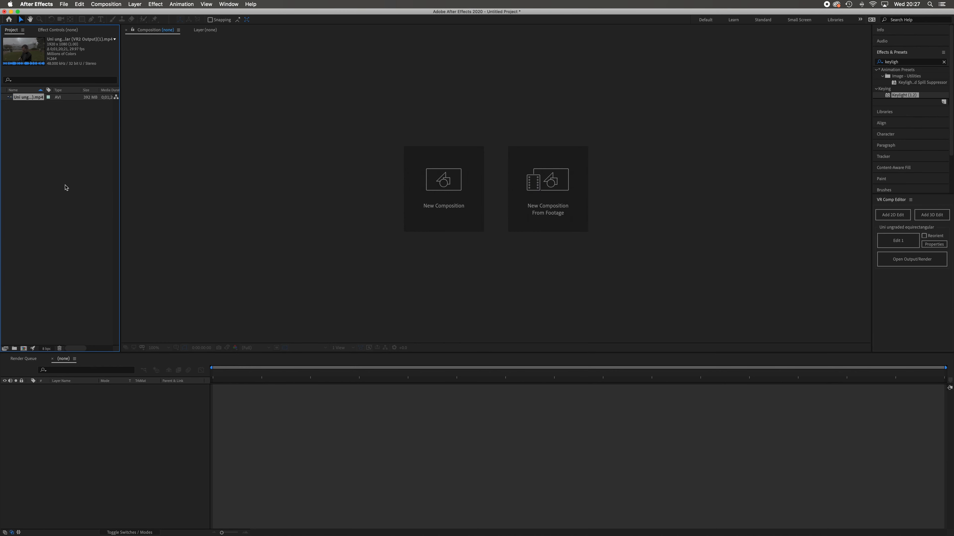
Create a composition from the VR2 output footage and start its work area at the tiny-planet view, about 0;00;16;26.
{"action": "left_click_drag", "start_coordinate": [29, 101], "coordinate": [26, 348]}
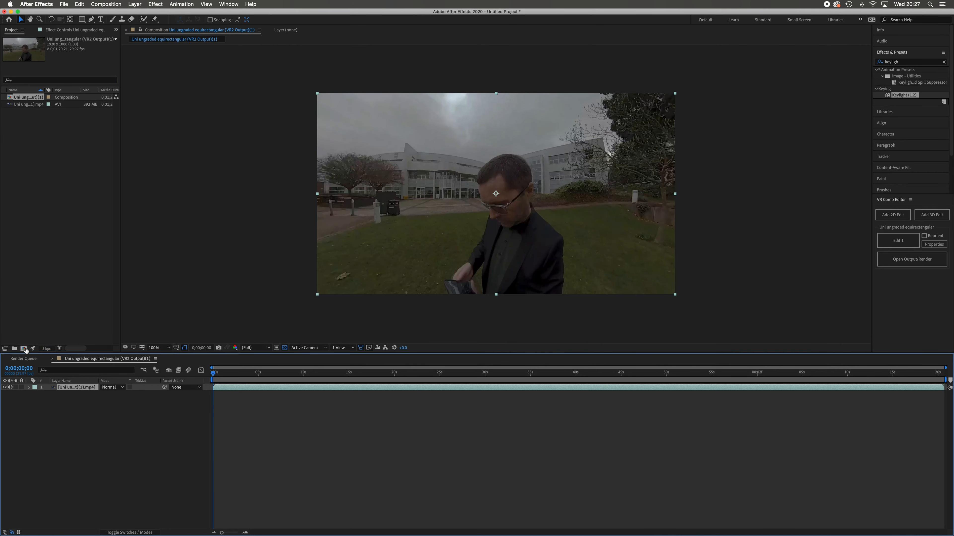
{"action": "left_click_drag", "start_coordinate": [215, 375], "coordinate": [360, 387]}
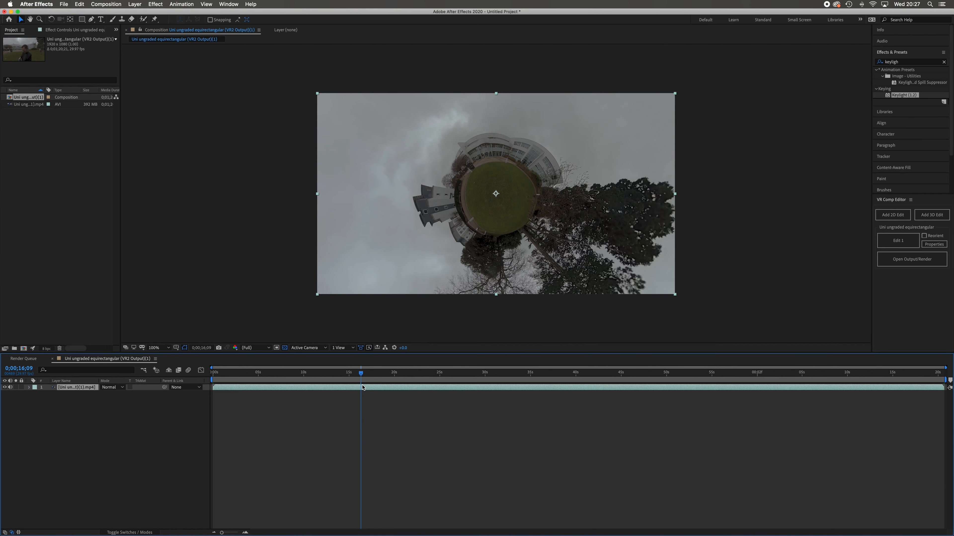
{"action": "left_click_drag", "start_coordinate": [366, 377], "coordinate": [367, 376]}
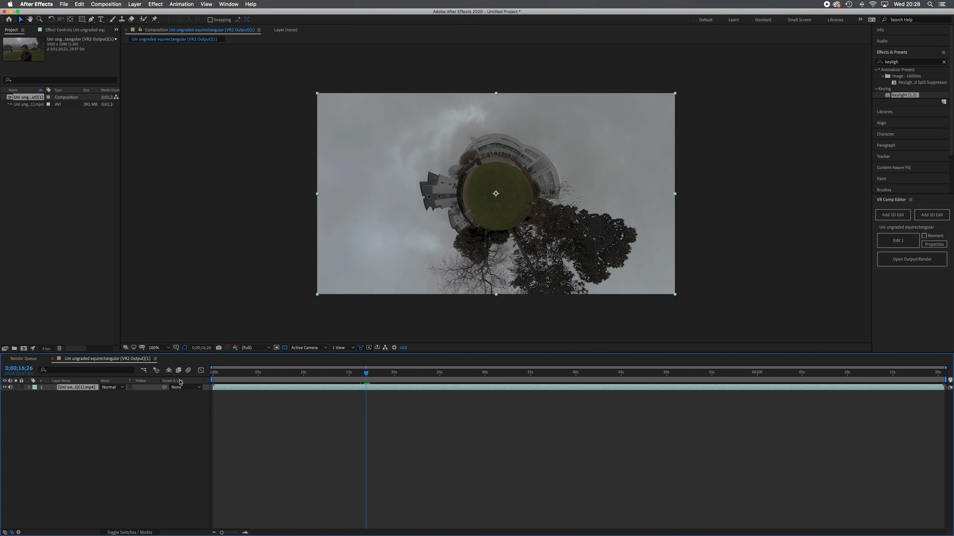
{"action": "left_click_drag", "start_coordinate": [211, 380], "coordinate": [364, 389]}
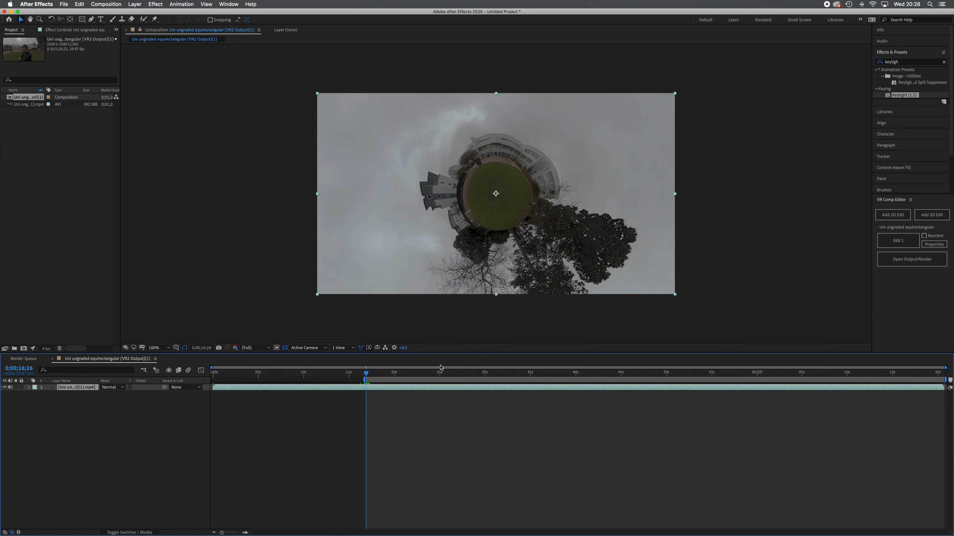
{"action": "mouse_move", "coordinate": [369, 376]}
{"action": "left_mouse_down"}
{"action": "mouse_move", "coordinate": [428, 381]}
{"action": "mouse_move", "coordinate": [366, 393]}
{"action": "left_mouse_up"}
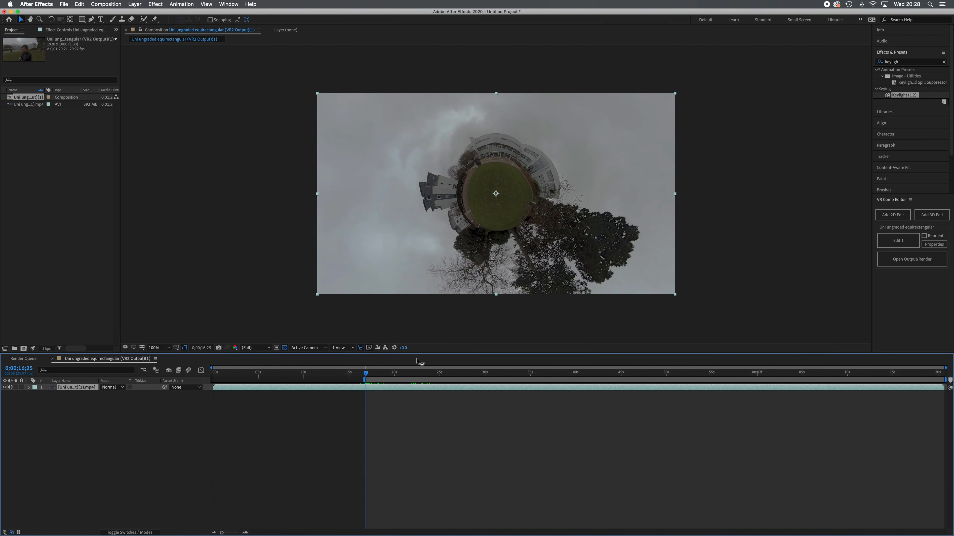
Import the green-screen clip IMG_3820.MOV from the Downloads folder and place it above the footage layer in the composition.
{"action": "mouse_move", "coordinate": [374, 535]}
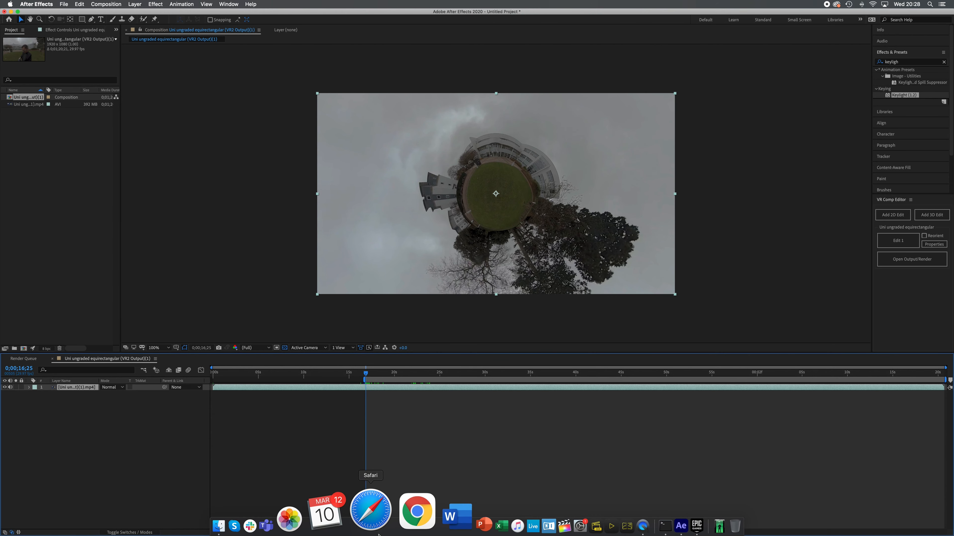
{"action": "left_click", "coordinate": [271, 525]}
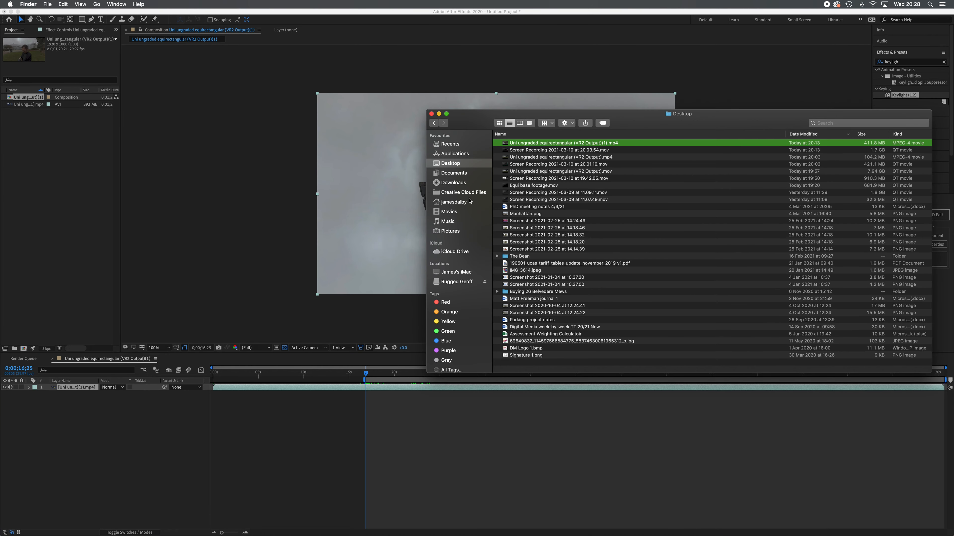
{"action": "left_click", "coordinate": [466, 184]}
{"action": "left_click_drag", "start_coordinate": [514, 170], "coordinate": [56, 225]}
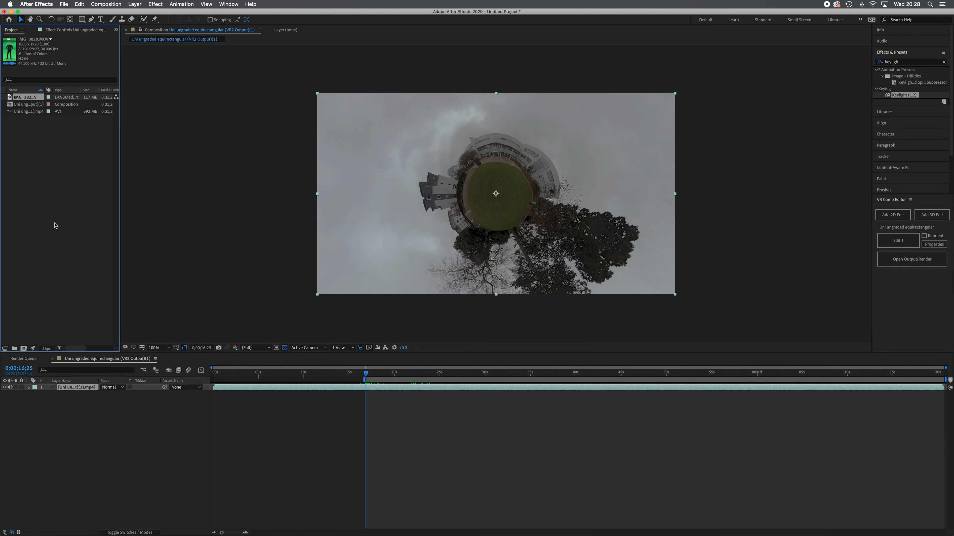
{"action": "left_click_drag", "start_coordinate": [18, 97], "coordinate": [82, 392]}
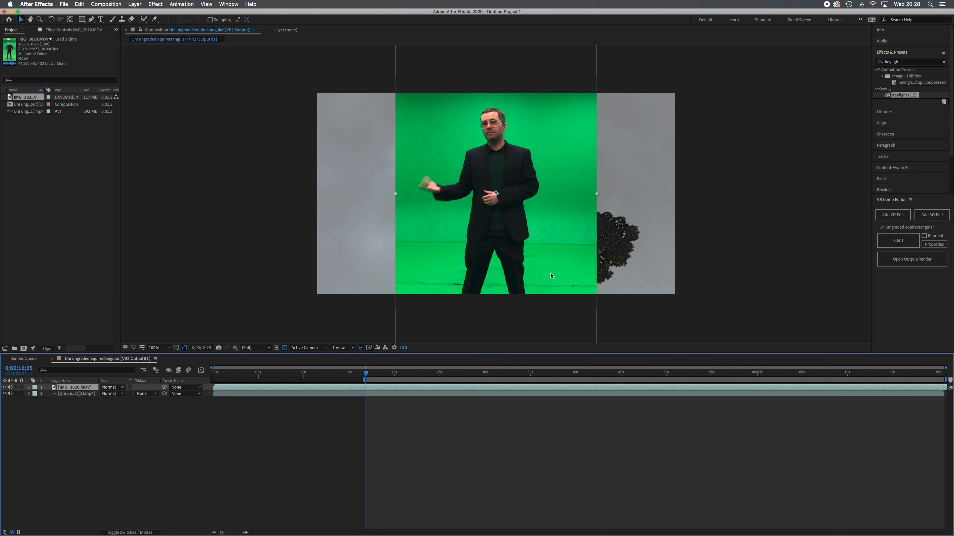
Scale the green-screen clip to 25% and raise it to position 960, 212 so the presenter stands above the grass circle.
{"action": "left_click", "coordinate": [29, 389]}
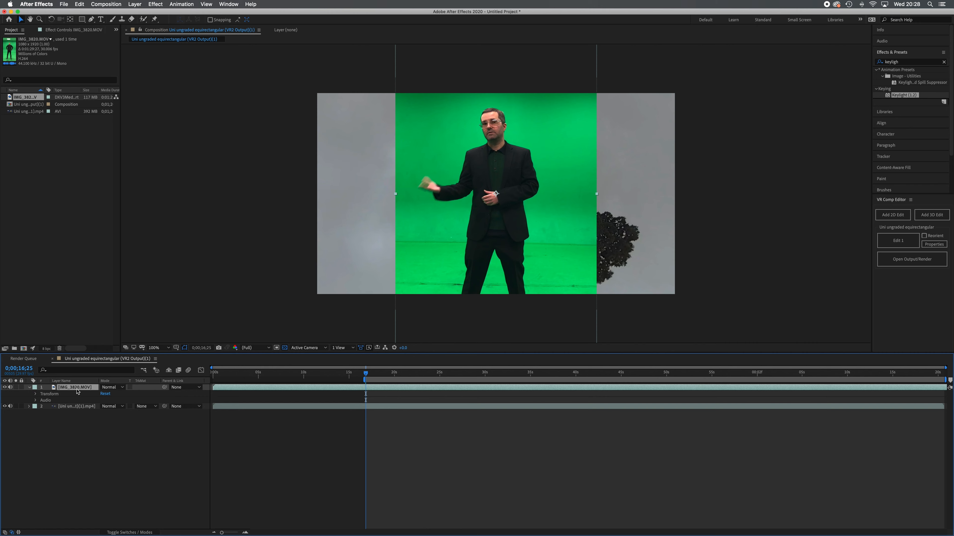
{"action": "left_click", "coordinate": [36, 394]}
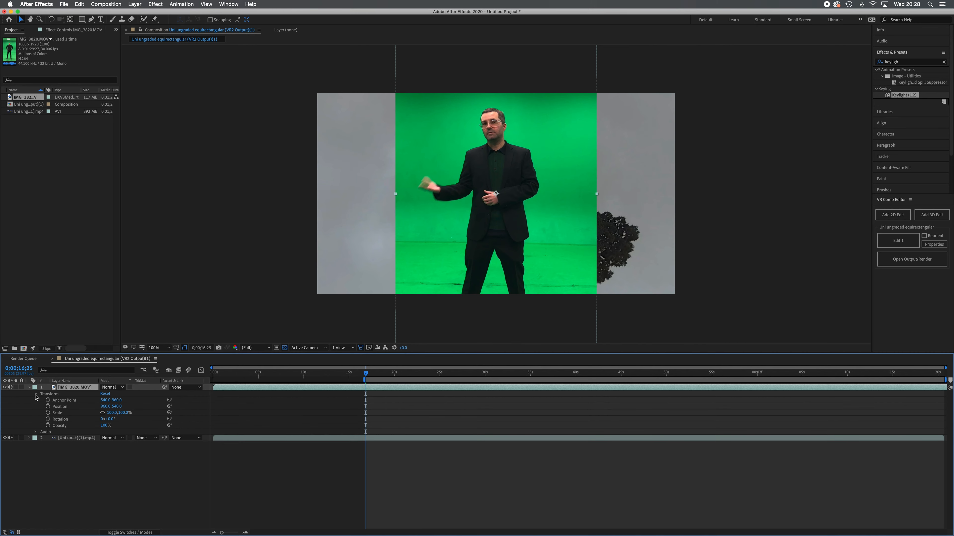
{"action": "left_click_drag", "start_coordinate": [112, 413], "coordinate": [88, 416]}
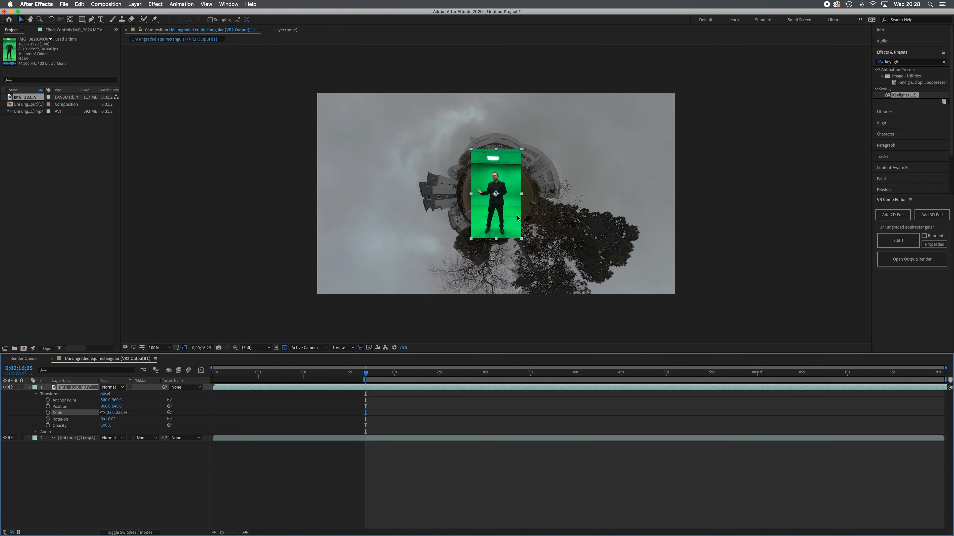
{"action": "key", "text": "period"}
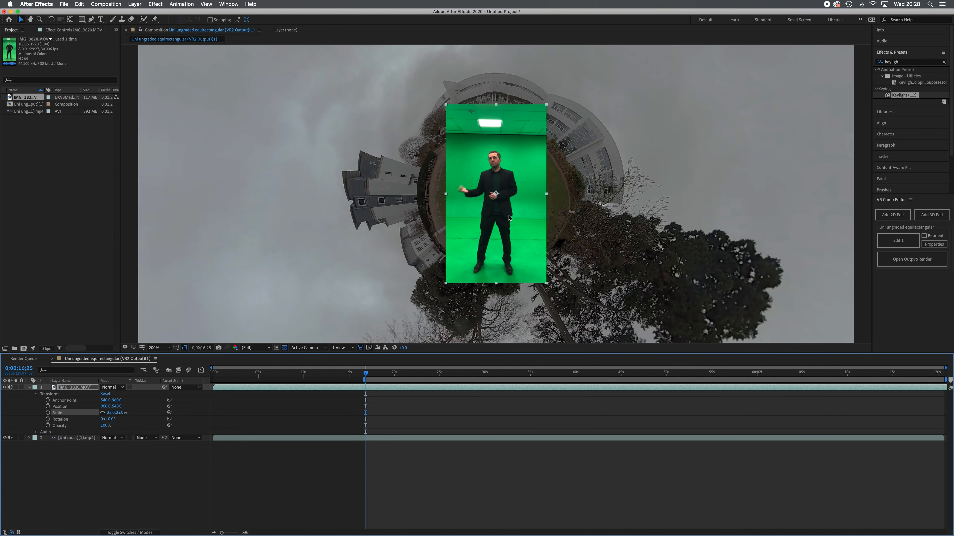
{"action": "left_click", "coordinate": [107, 408]}
{"action": "left_click_drag", "start_coordinate": [117, 407], "coordinate": [12, 405]}
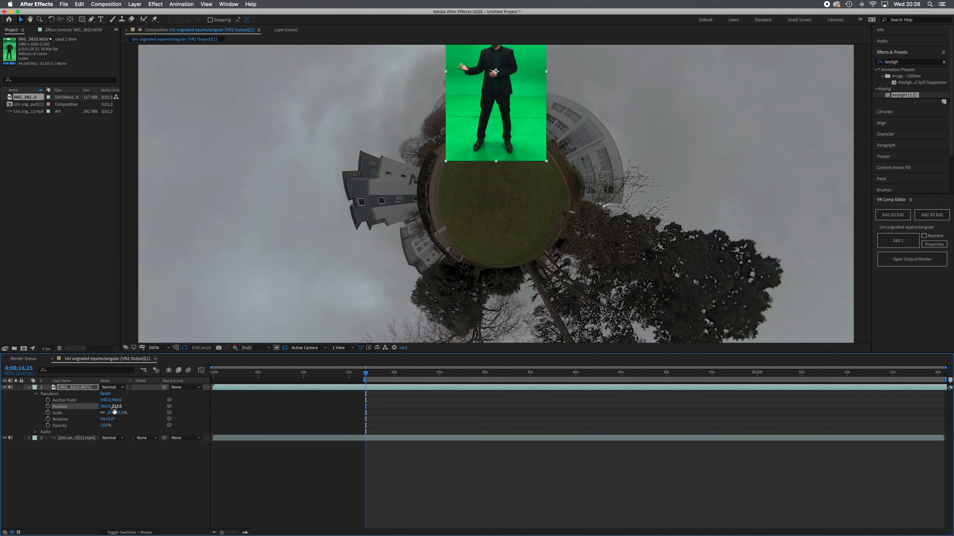
Reduce the green-screen clip's scale to 20% to fit the presenter to the tiny planet.
{"action": "key", "text": "space"}
{"action": "left_click_drag", "start_coordinate": [513, 212], "coordinate": [533, 332]}
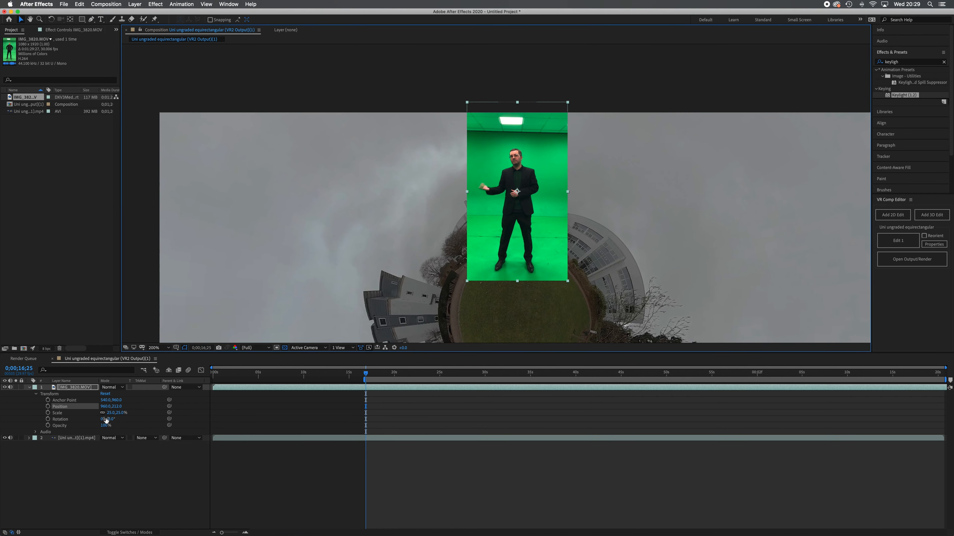
{"action": "left_click_drag", "start_coordinate": [112, 413], "coordinate": [110, 415]}
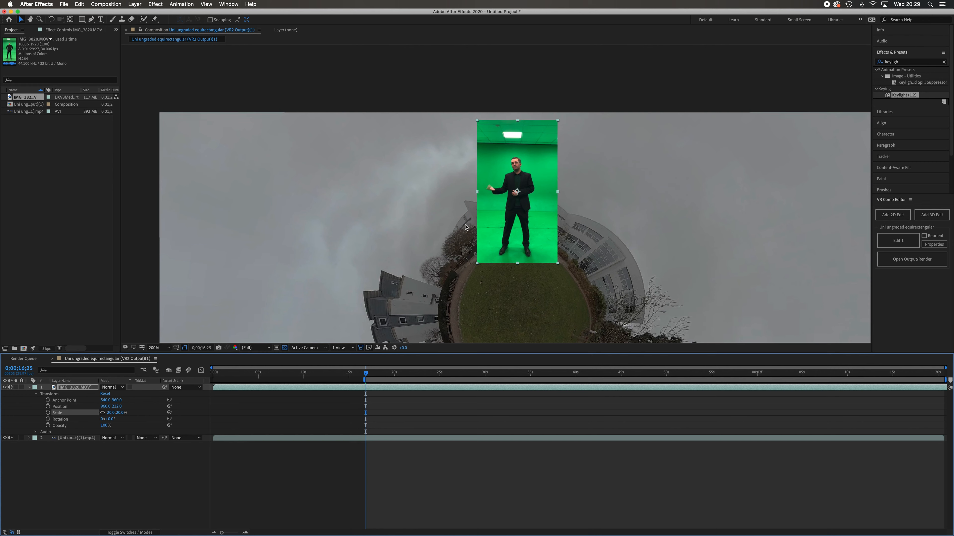
{"action": "left_click", "coordinate": [132, 470]}
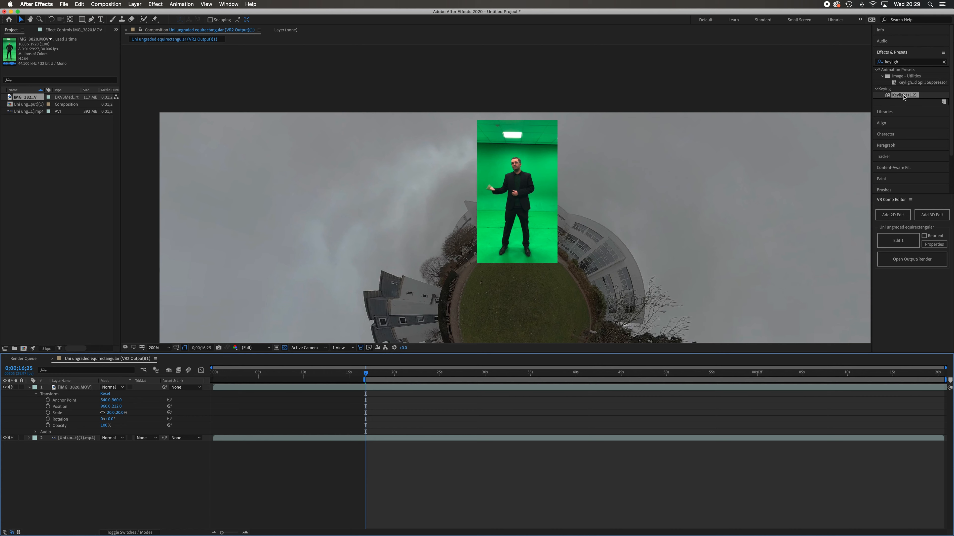
Apply the Keylight (1.2) effect to the green-screen clip and rename its layer Character.
{"action": "left_click_drag", "start_coordinate": [903, 97], "coordinate": [82, 390]}
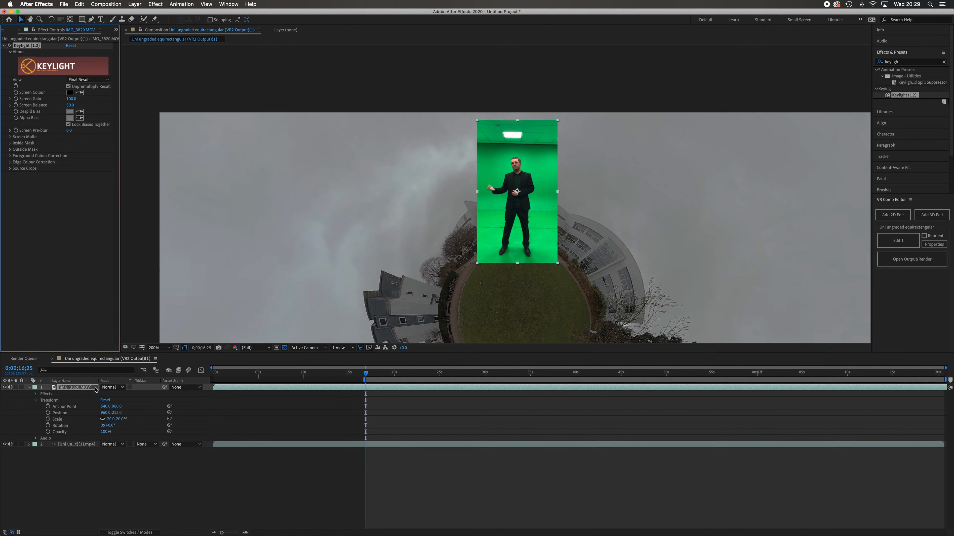
{"action": "right_click", "coordinate": [82, 390]}
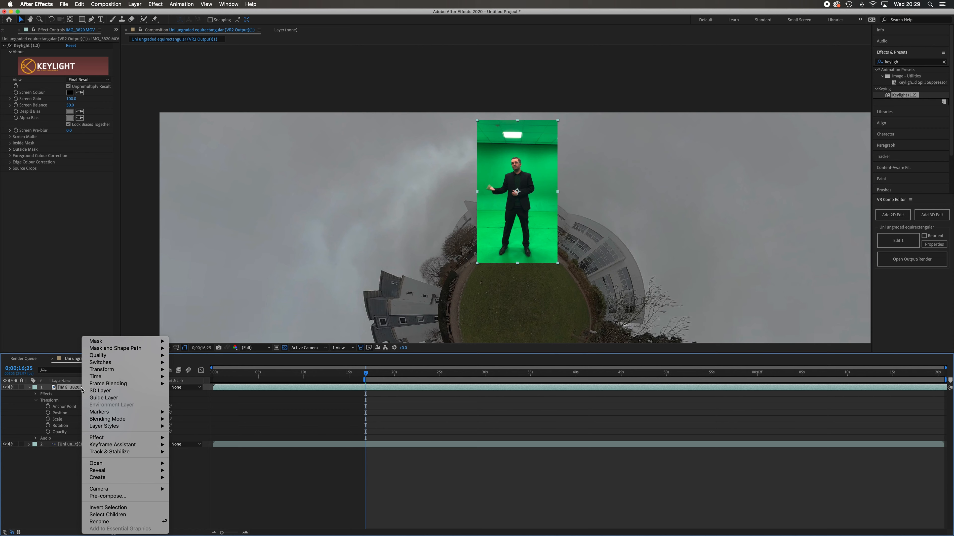
{"action": "left_click", "coordinate": [129, 522]}
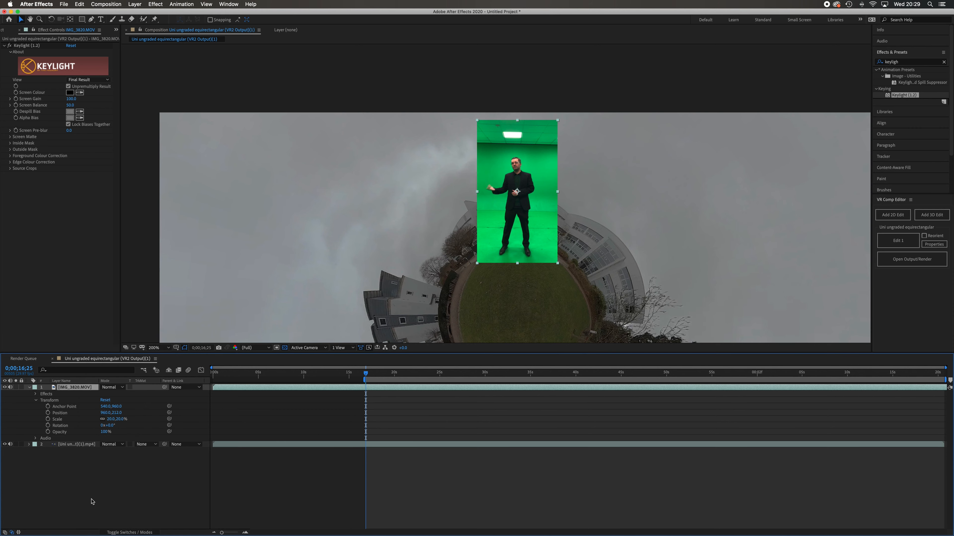
{"action": "type", "text": "Character"}
{"action": "key", "text": "Return"}
{"action": "left_click", "coordinate": [85, 477]}
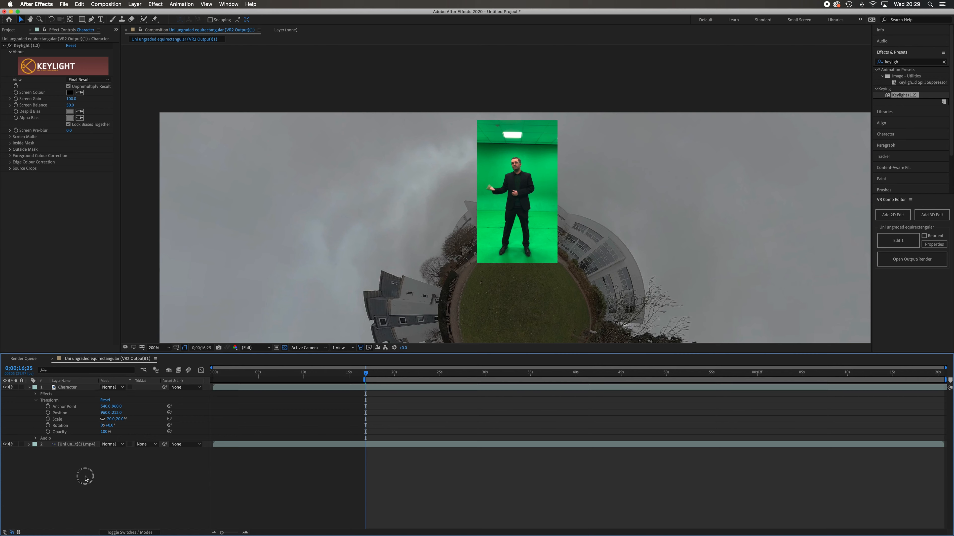
Key out the green backdrop by sampling its green as the Screen Colour and raising Screen Gain to 131.
{"action": "left_click", "coordinate": [85, 388]}
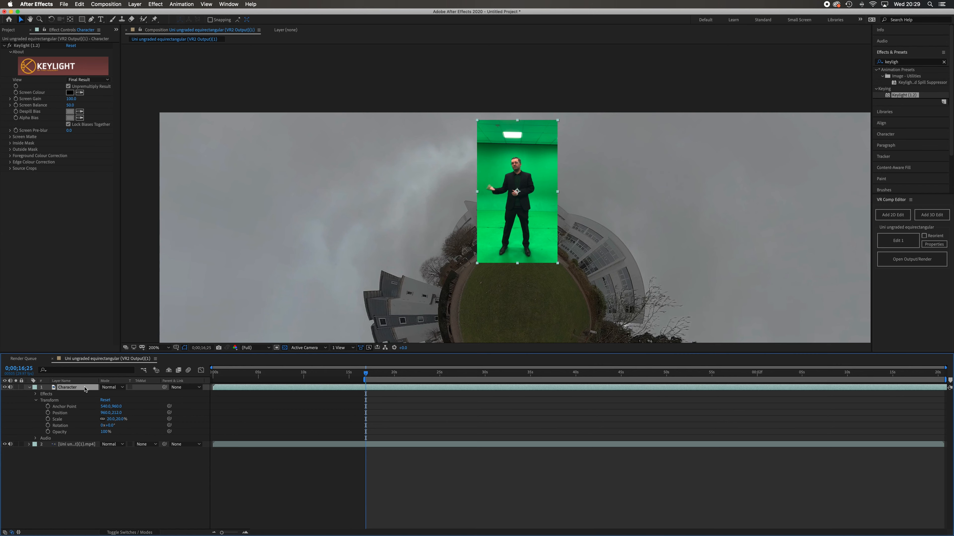
{"action": "left_click", "coordinate": [81, 93]}
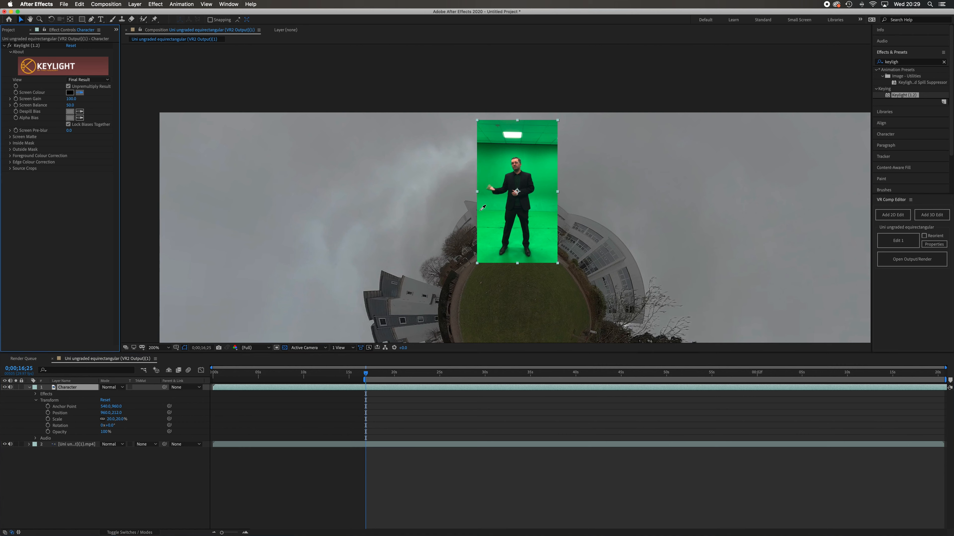
{"action": "left_click", "coordinate": [543, 175]}
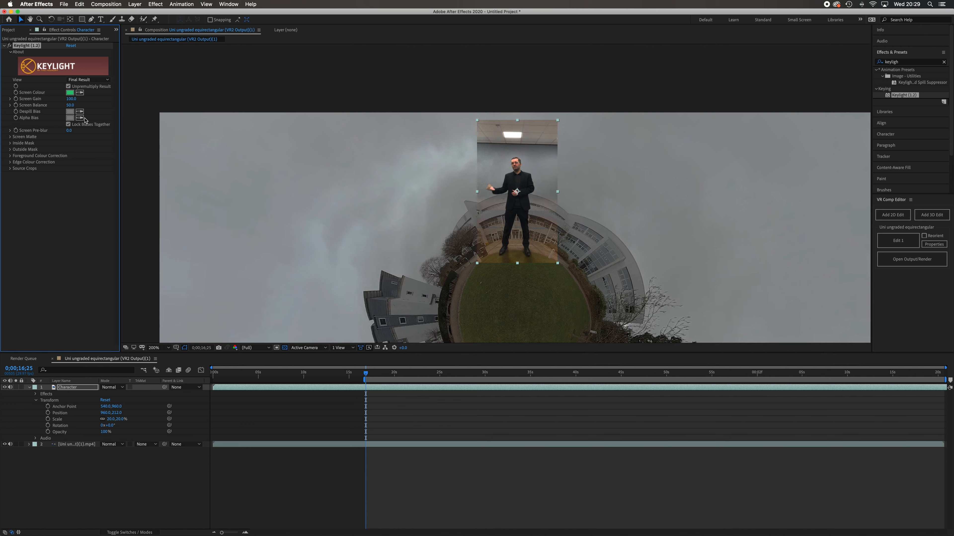
{"action": "left_click_drag", "start_coordinate": [73, 103], "coordinate": [85, 101]}
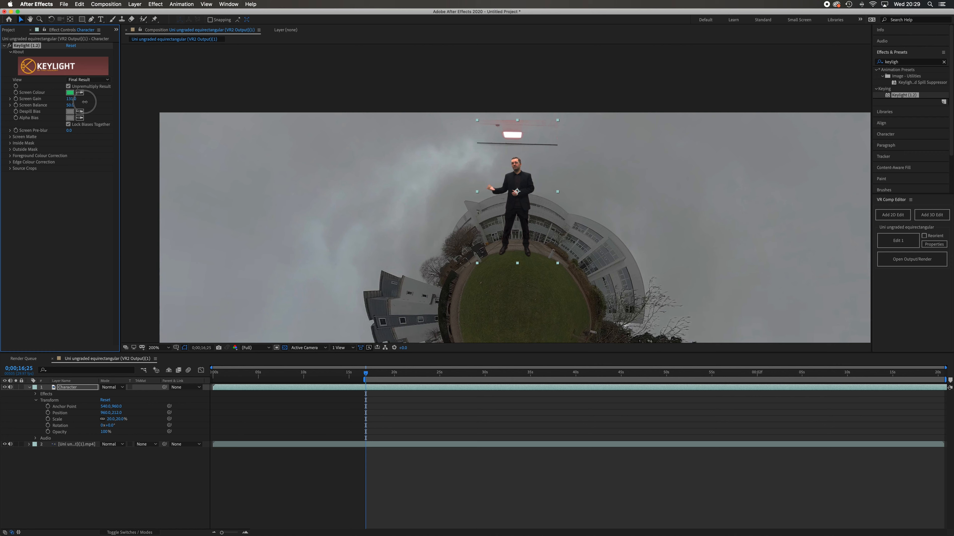
{"action": "left_click_drag", "start_coordinate": [85, 101], "coordinate": [85, 102]}
Draw a closed four-point Pen mask on the Character layer around the leftover ceiling light and dark line above the presenter's head.
{"action": "left_click", "coordinate": [91, 19]}
{"action": "left_click", "coordinate": [448, 150]}
{"action": "left_click", "coordinate": [593, 156]}
{"action": "left_click", "coordinate": [591, 108]}
{"action": "left_click", "coordinate": [434, 97]}
{"action": "left_click", "coordinate": [448, 149]}
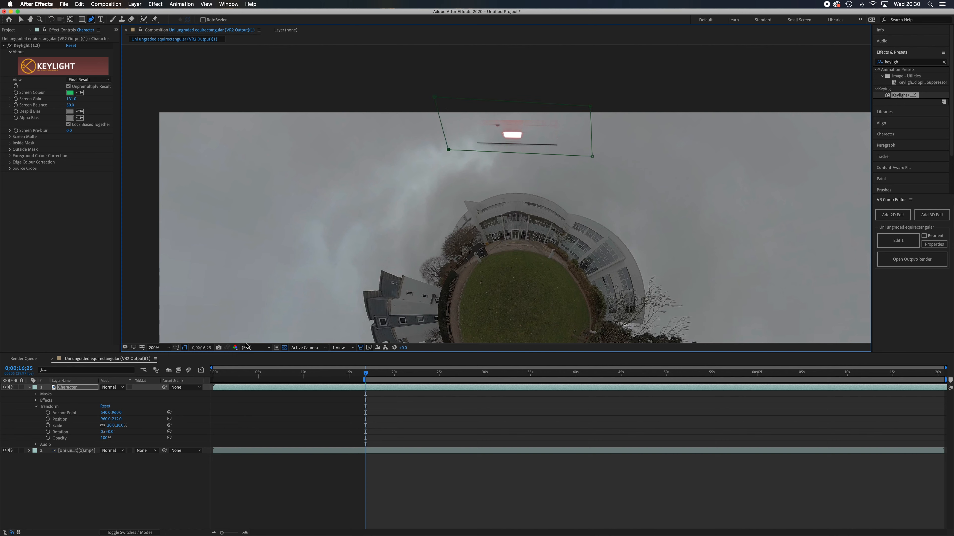
Set the Character layer's mask mode to Subtract to hide the ceiling remnants, and return to the Selection tool.
{"action": "left_click", "coordinate": [36, 395]}
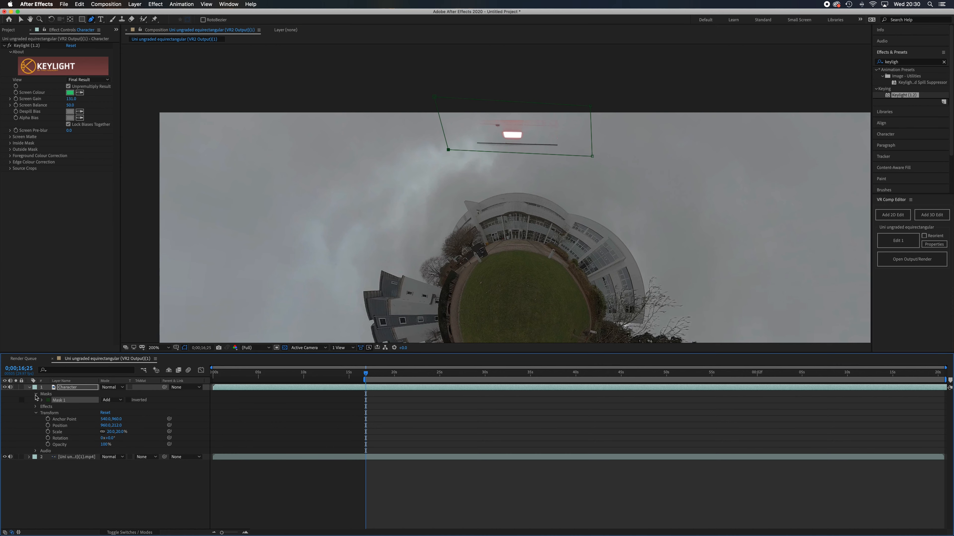
{"action": "left_click", "coordinate": [117, 401]}
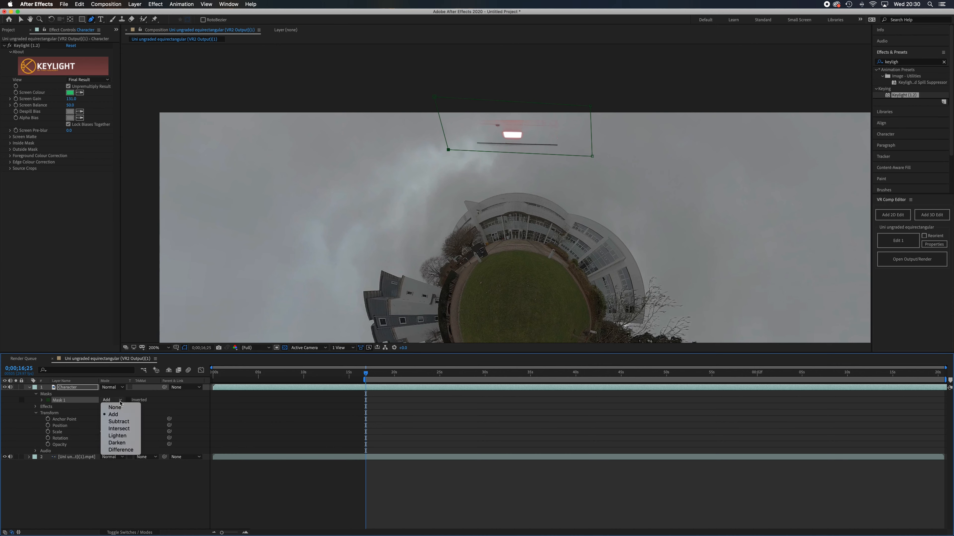
{"action": "left_click", "coordinate": [124, 422]}
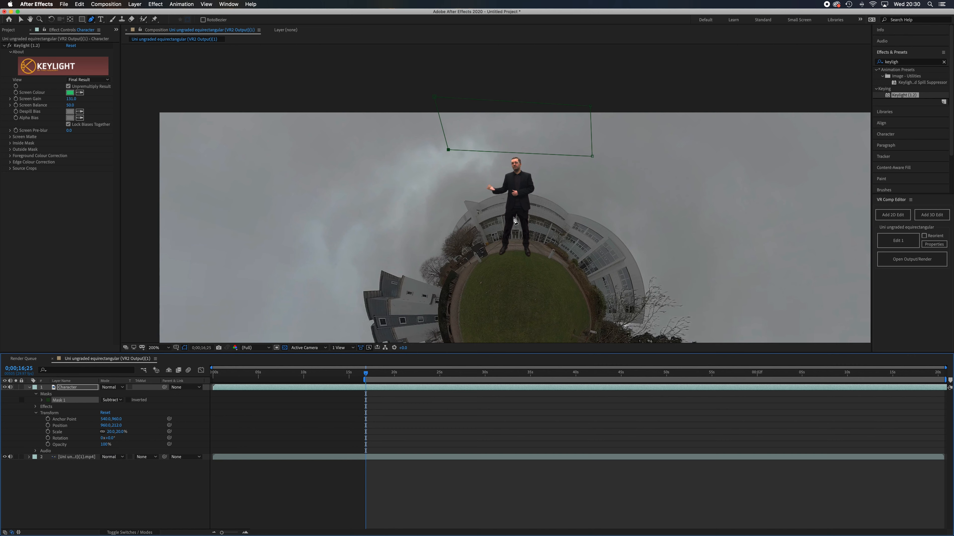
{"action": "left_click", "coordinate": [36, 394]}
{"action": "left_click", "coordinate": [98, 472]}
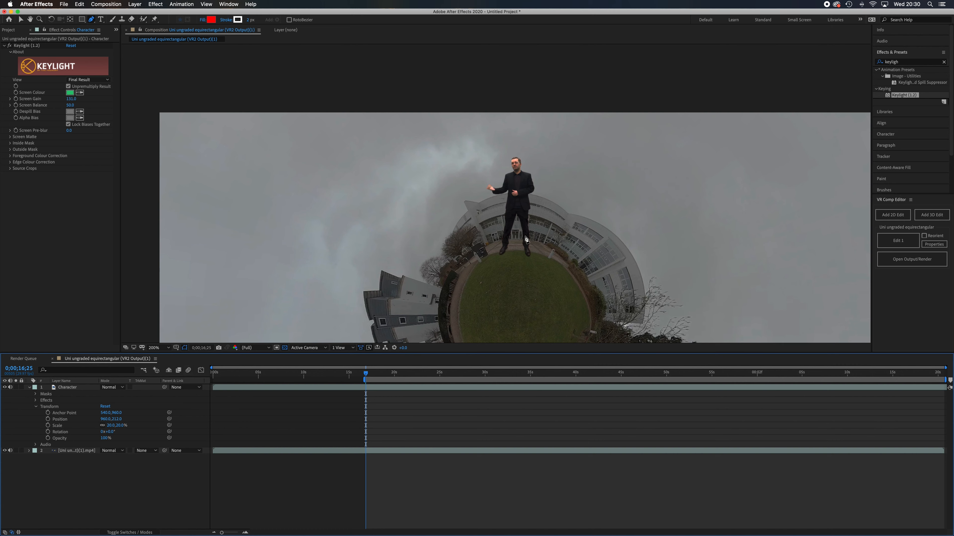
{"action": "left_click", "coordinate": [20, 20]}
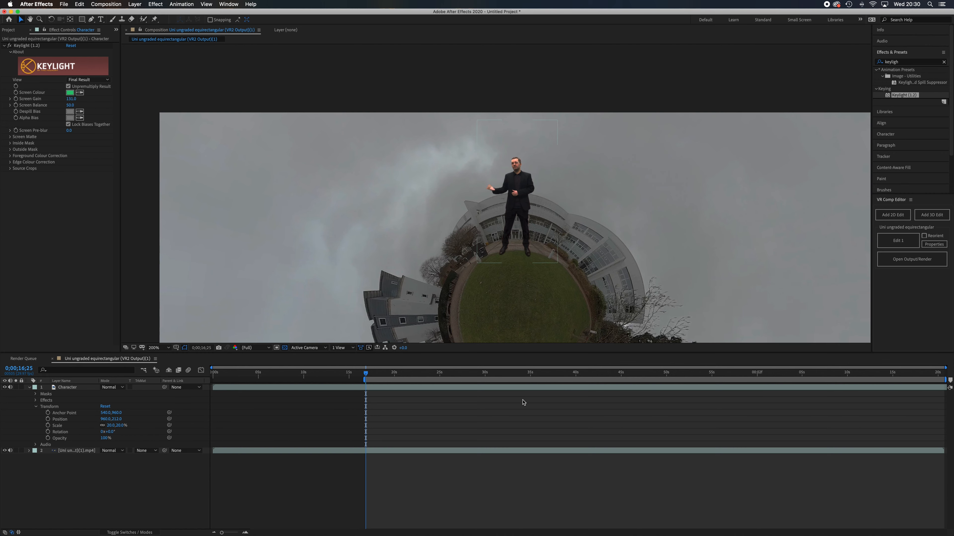
Rename the tiny-planet footage layer Background.
{"action": "scroll", "coordinate": [550, 288], "scroll_direction": "down", "scroll_amount": 4}
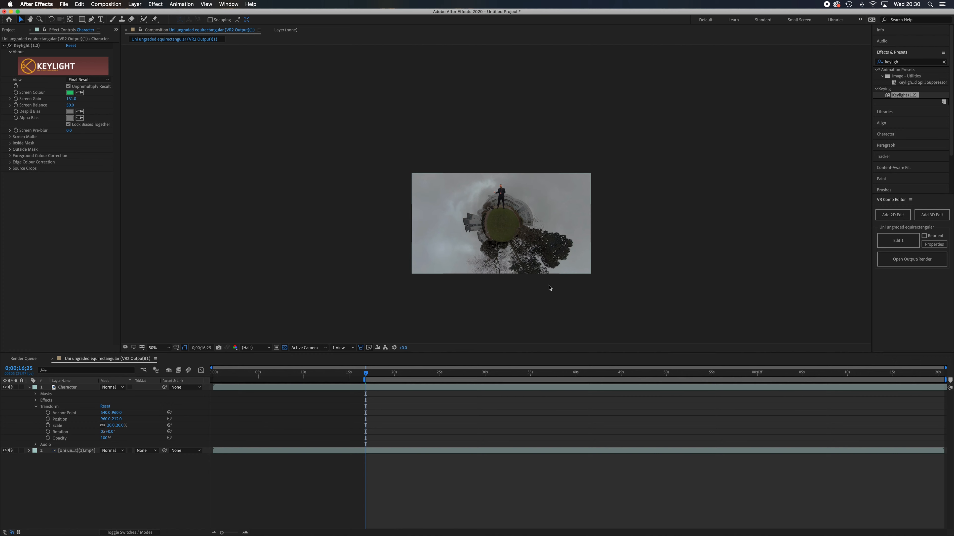
{"action": "scroll", "coordinate": [550, 287], "scroll_direction": "up", "scroll_amount": 2}
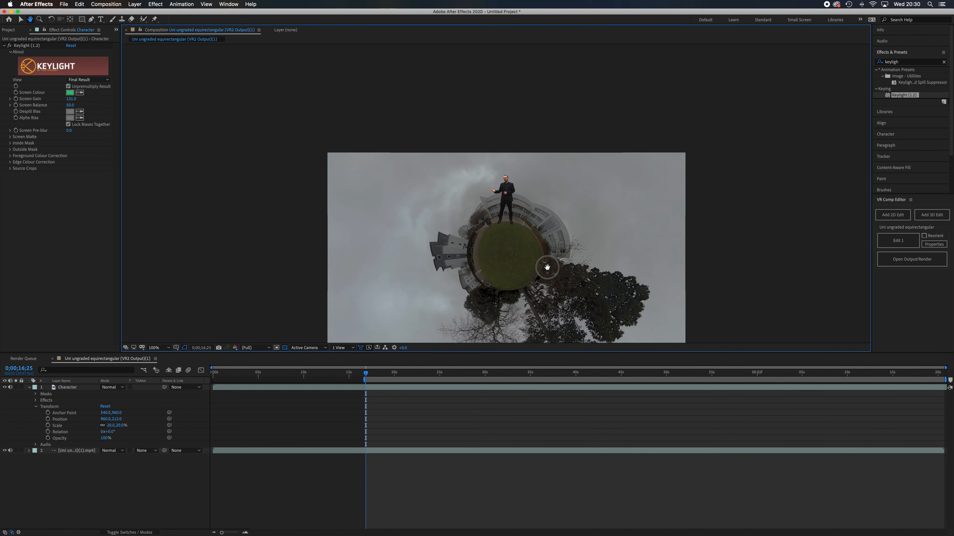
{"action": "scroll", "coordinate": [552, 270], "scroll_direction": "down", "scroll_amount": 2}
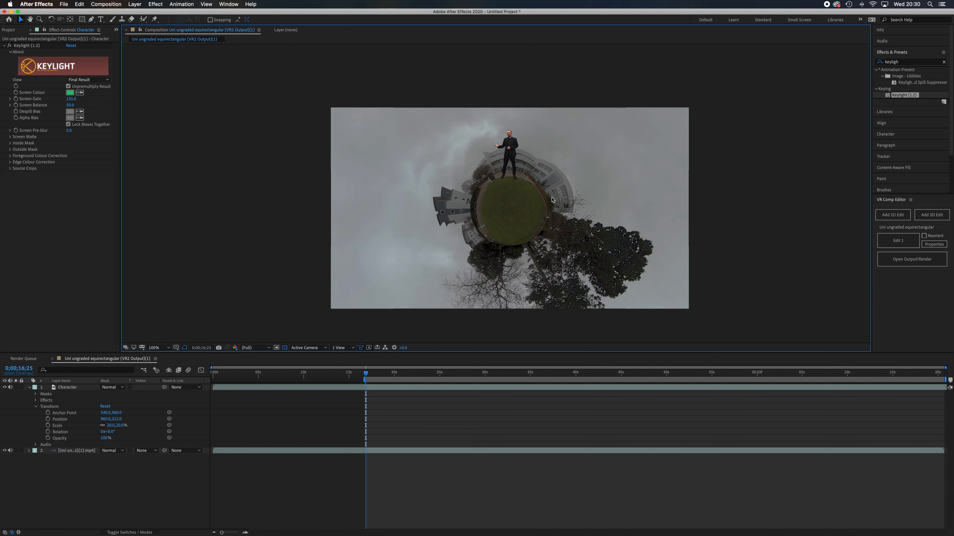
{"action": "left_click", "coordinate": [75, 451]}
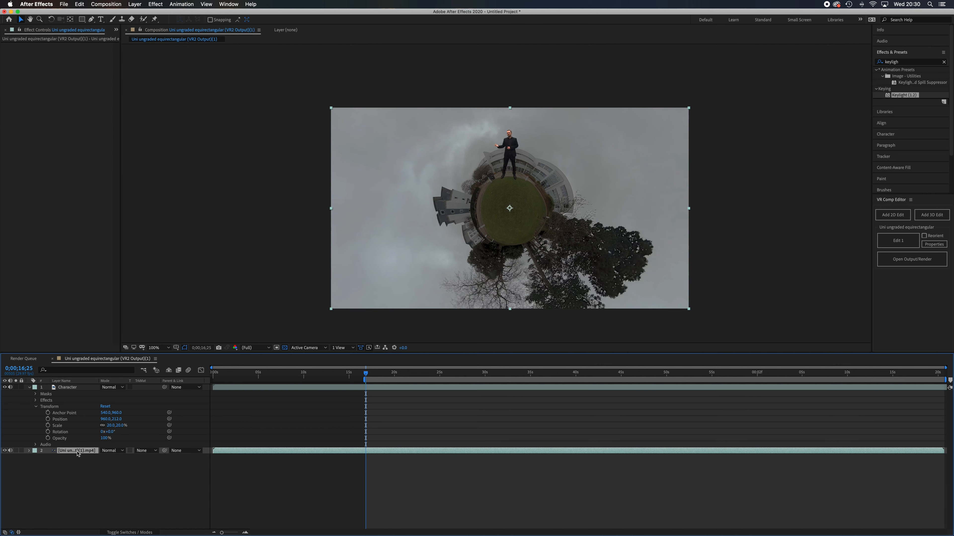
{"action": "right_click", "coordinate": [78, 453]}
{"action": "left_click", "coordinate": [95, 522]}
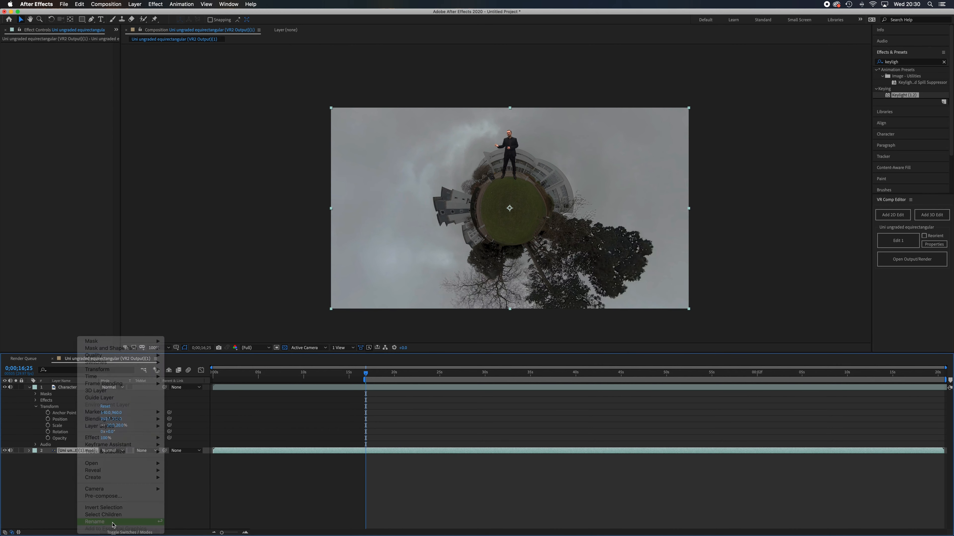
{"action": "type", "text": "Background"}
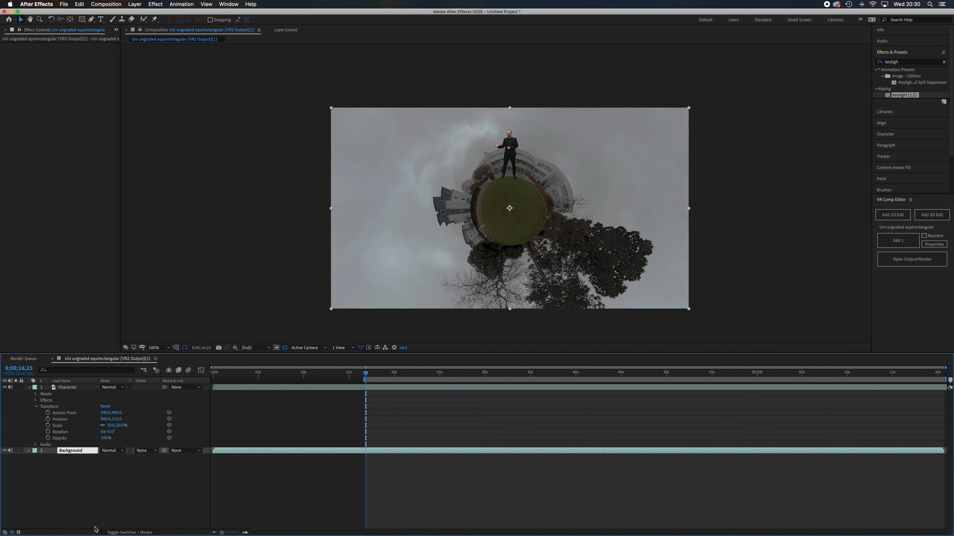
{"action": "left_click", "coordinate": [95, 529]}
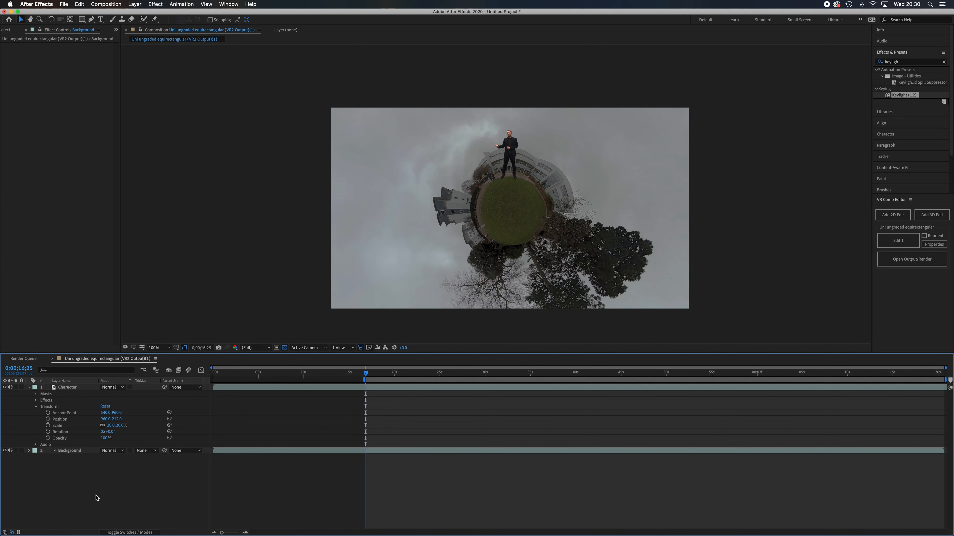
Apply the Black & White colour correction effect to the Background layer and to the Character layer.
{"action": "left_click", "coordinate": [85, 453]}
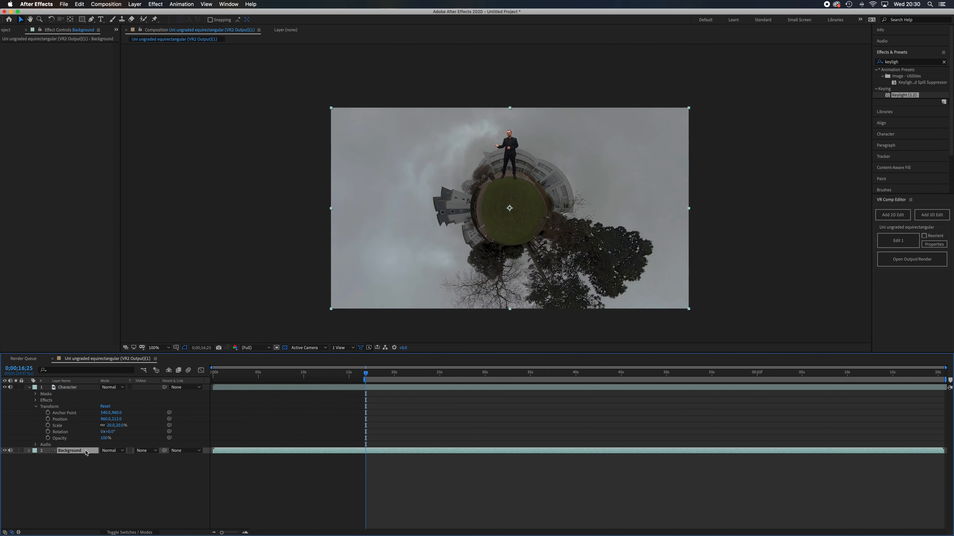
{"action": "left_click", "coordinate": [156, 4]}
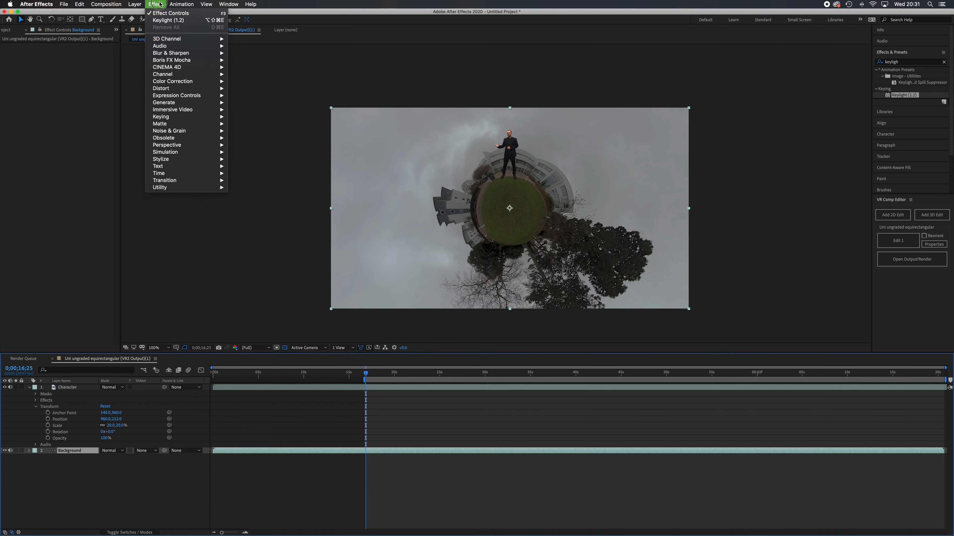
{"action": "mouse_move", "coordinate": [195, 81]}
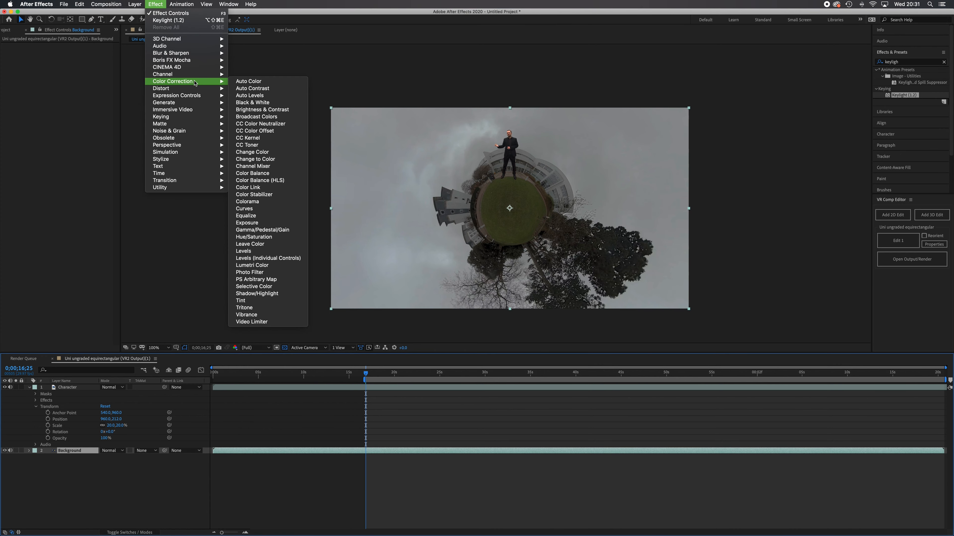
{"action": "left_click", "coordinate": [268, 105]}
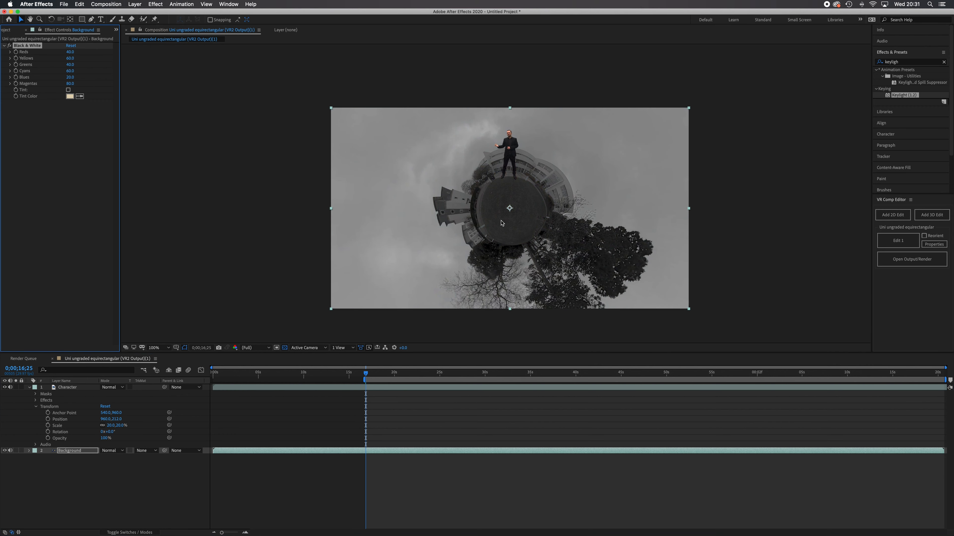
{"action": "left_click", "coordinate": [76, 388]}
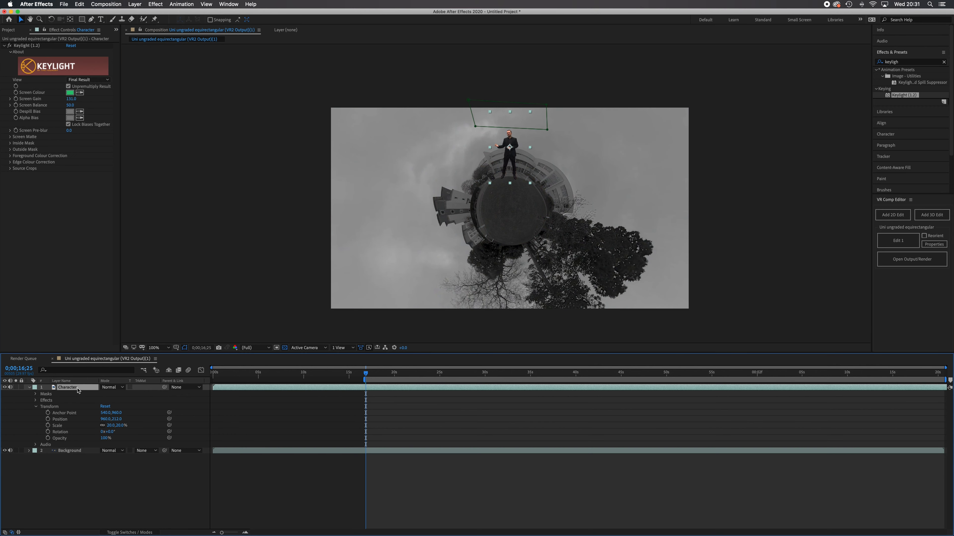
{"action": "left_click", "coordinate": [156, 4]}
{"action": "mouse_move", "coordinate": [202, 86]}
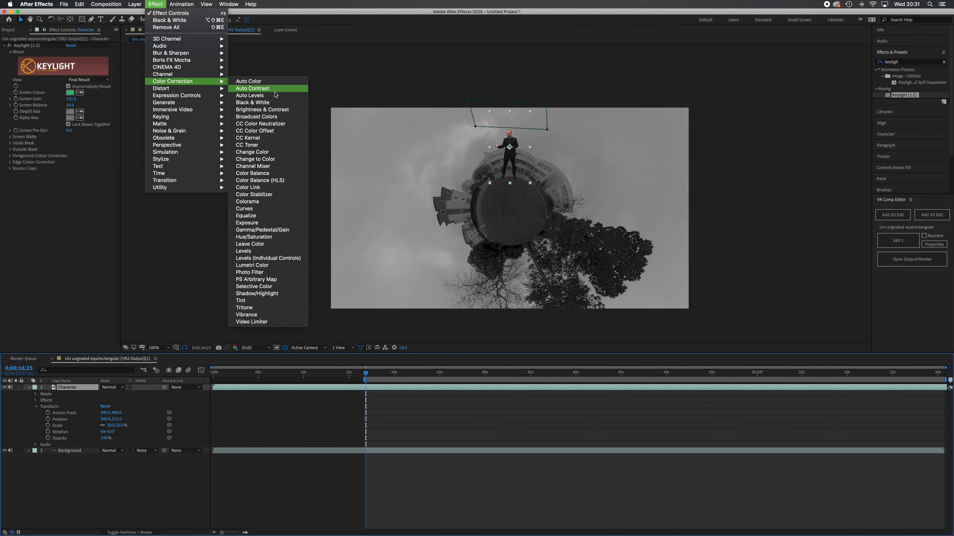
{"action": "left_click", "coordinate": [281, 104]}
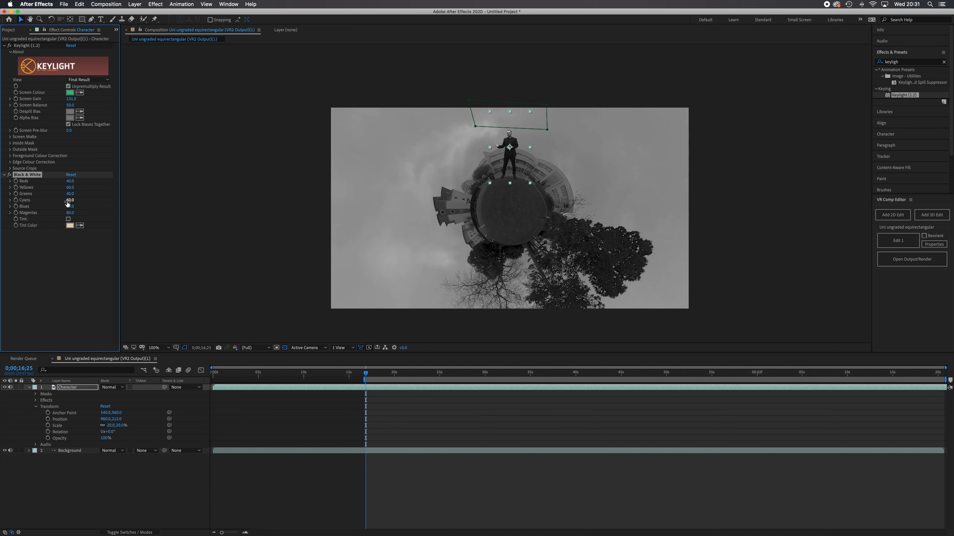
Apply the Curves colour correction effect to the Background layer.
{"action": "left_click", "coordinate": [158, 4]}
{"action": "left_click", "coordinate": [75, 456]}
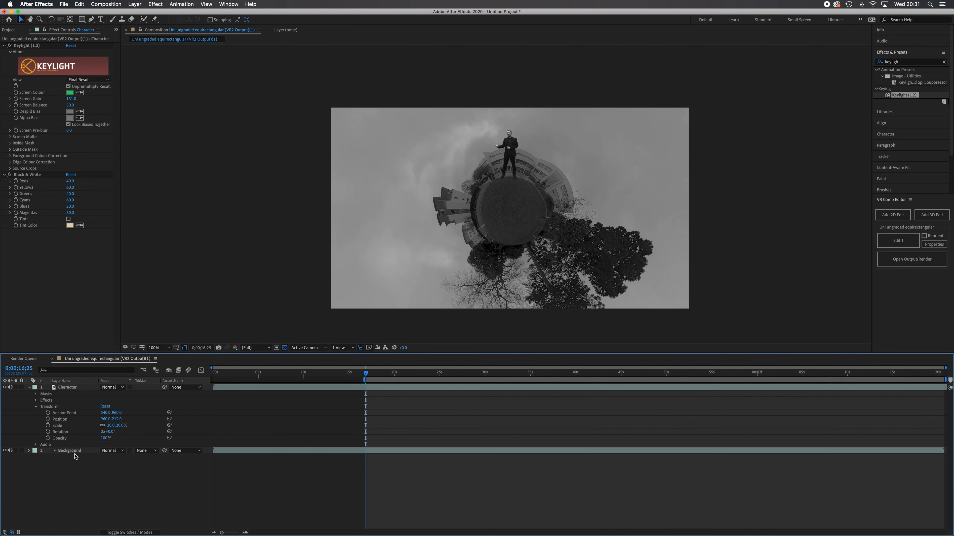
{"action": "left_click", "coordinate": [74, 452]}
{"action": "left_click", "coordinate": [155, 5]}
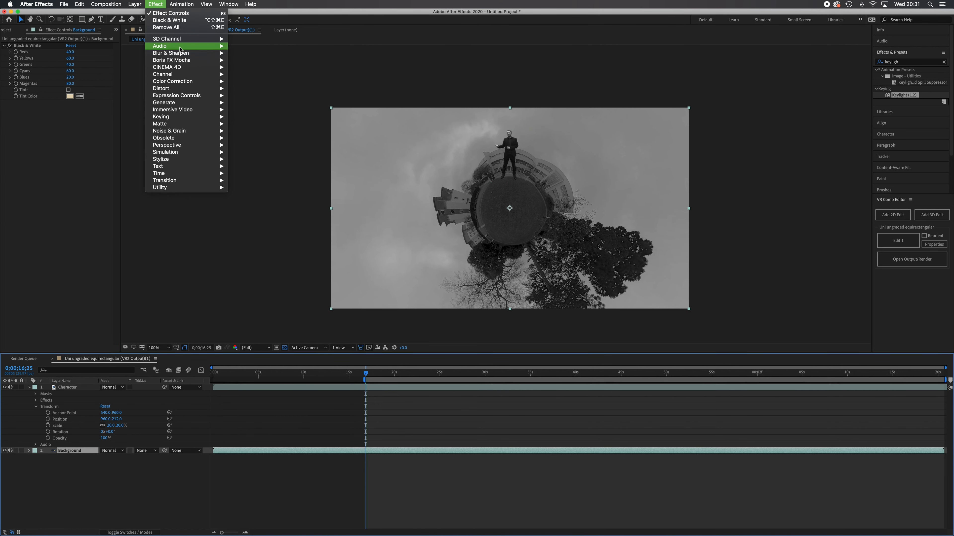
{"action": "mouse_move", "coordinate": [193, 82]}
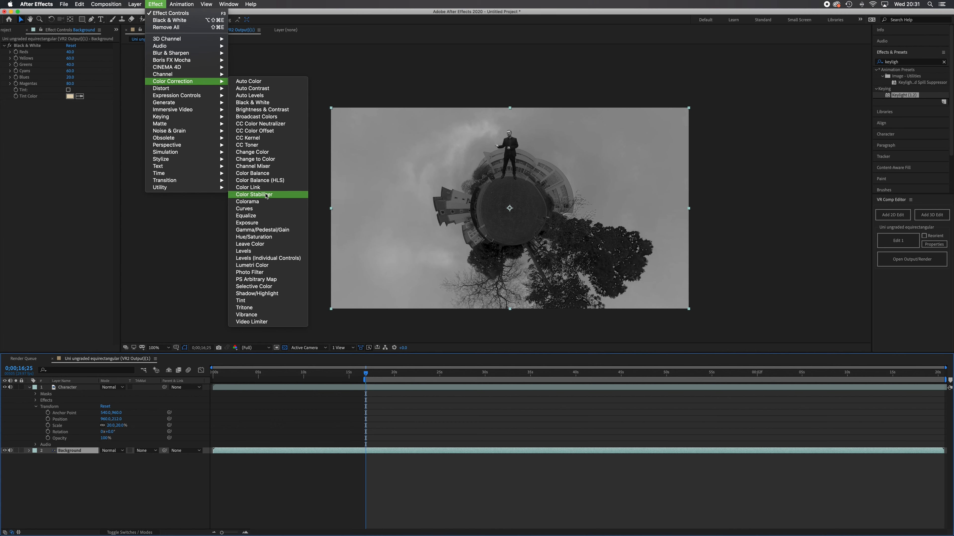
{"action": "left_click", "coordinate": [244, 208]}
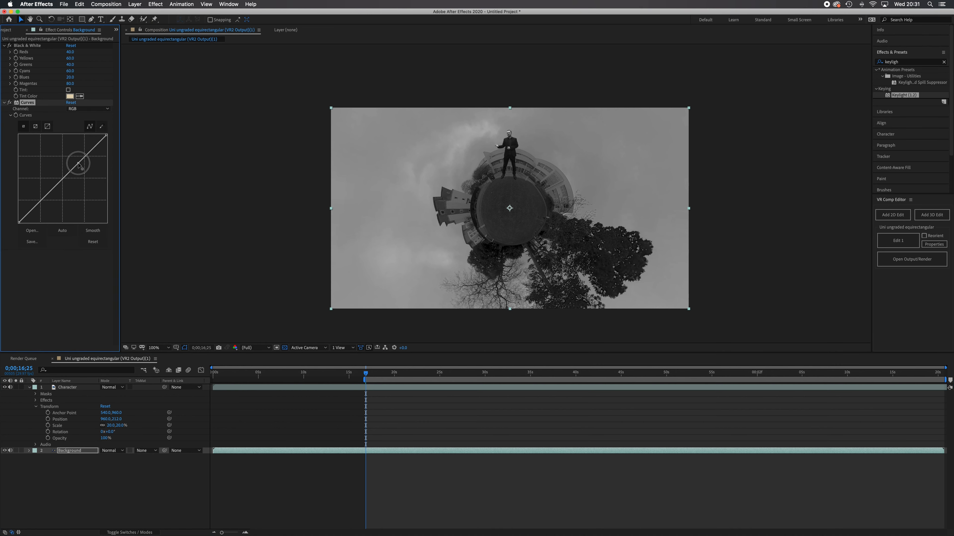
{"action": "left_click_drag", "start_coordinate": [78, 164], "coordinate": [75, 160]}
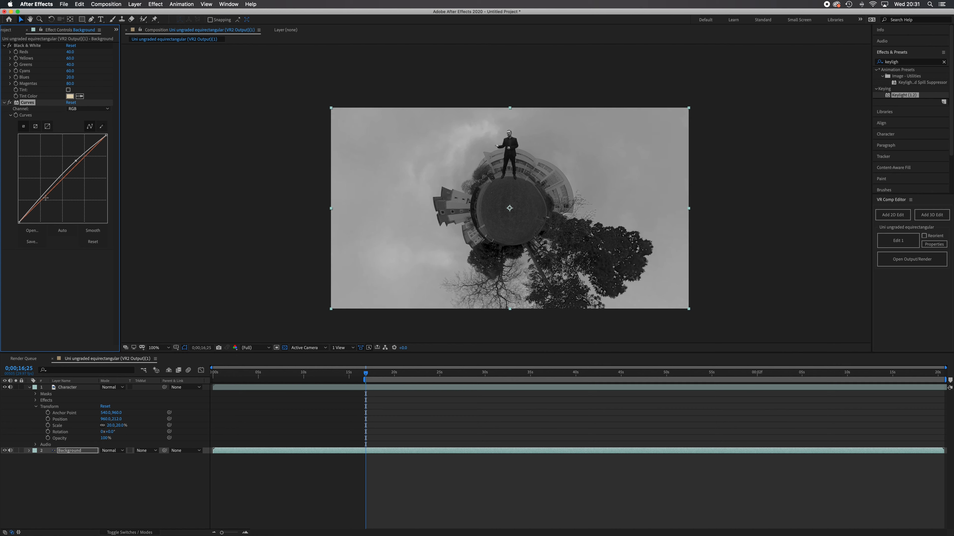
{"action": "left_click_drag", "start_coordinate": [44, 195], "coordinate": [45, 197]}
{"action": "key", "text": "super+z"}
{"action": "key", "text": "super+z"}
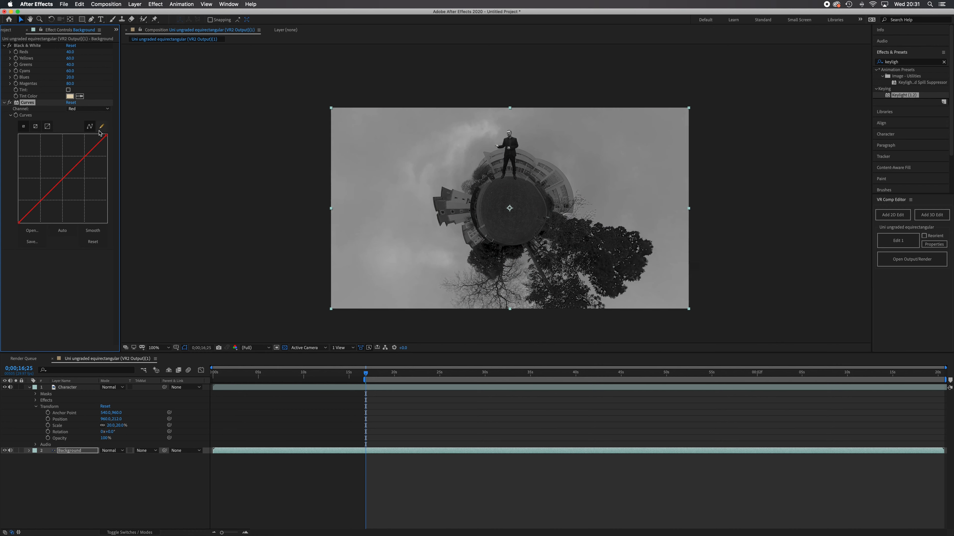
Shape a gentle S-curve on the Background layer's RGB channel, raising the highlights and lowering the shadows slightly.
{"action": "left_click", "coordinate": [107, 112]}
{"action": "left_click", "coordinate": [75, 114]}
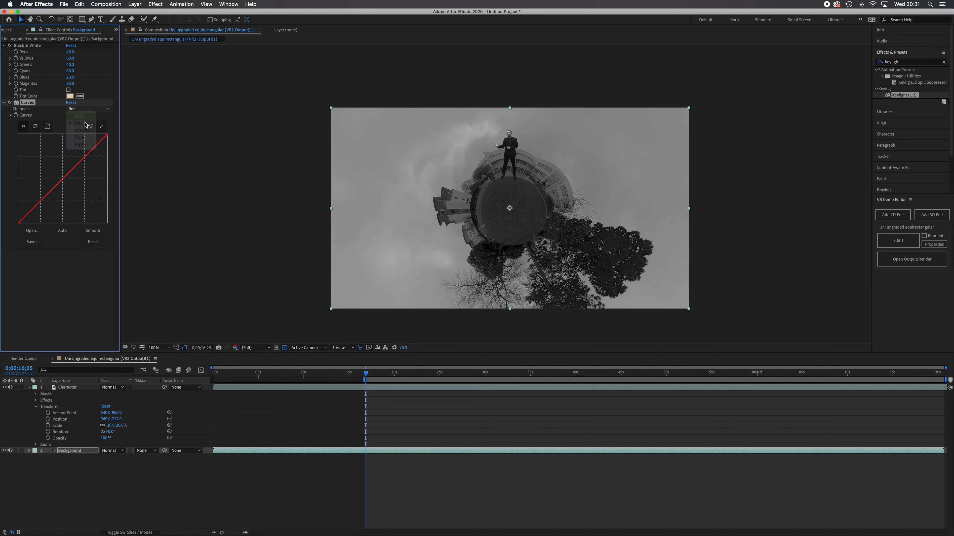
{"action": "left_click_drag", "start_coordinate": [80, 161], "coordinate": [80, 157]}
{"action": "left_click_drag", "start_coordinate": [47, 194], "coordinate": [45, 200]}
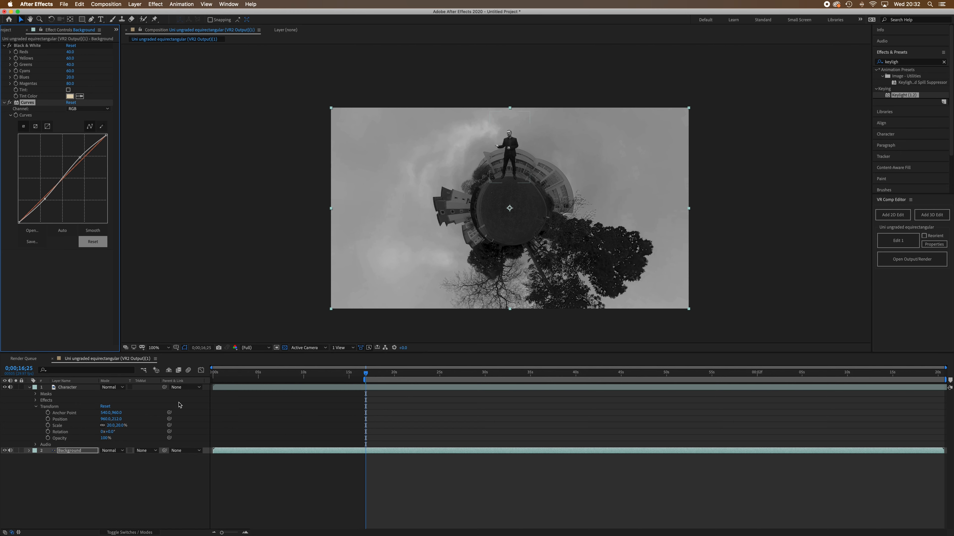
Apply the Brightness & Contrast effect to the Character layer.
{"action": "left_click", "coordinate": [79, 390]}
{"action": "scroll", "coordinate": [491, 172], "scroll_direction": "up", "scroll_amount": 2}
{"action": "key", "text": "space"}
{"action": "left_click_drag", "start_coordinate": [562, 190], "coordinate": [533, 321]}
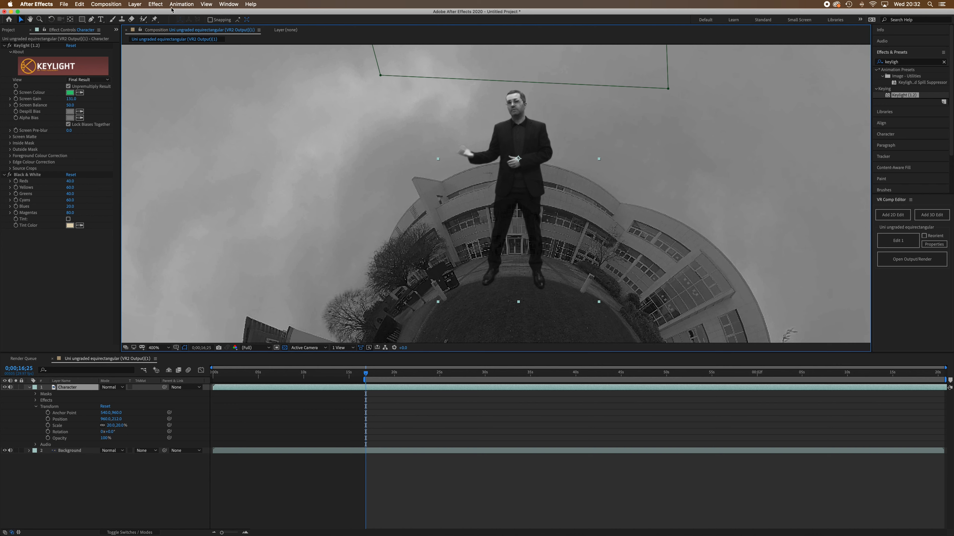
{"action": "left_click", "coordinate": [159, 4]}
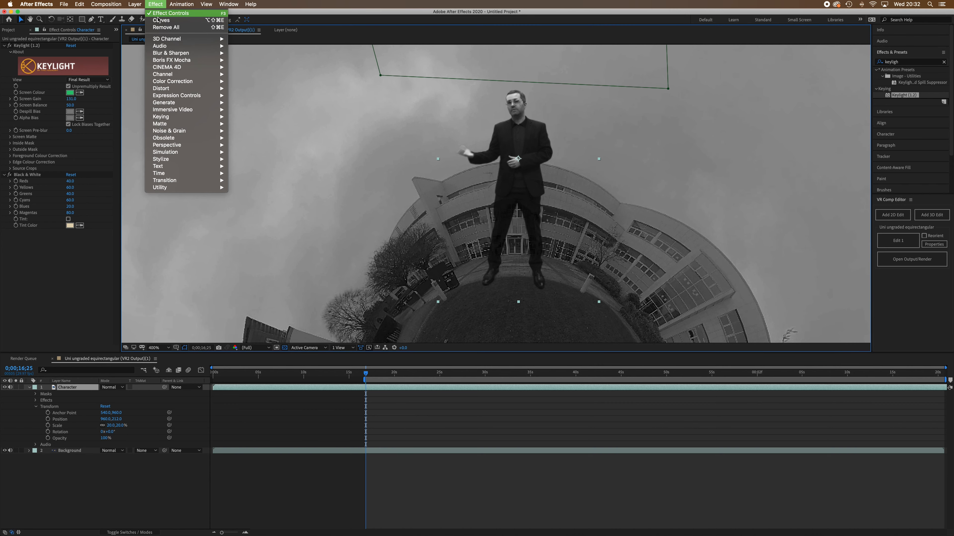
{"action": "mouse_move", "coordinate": [176, 68]}
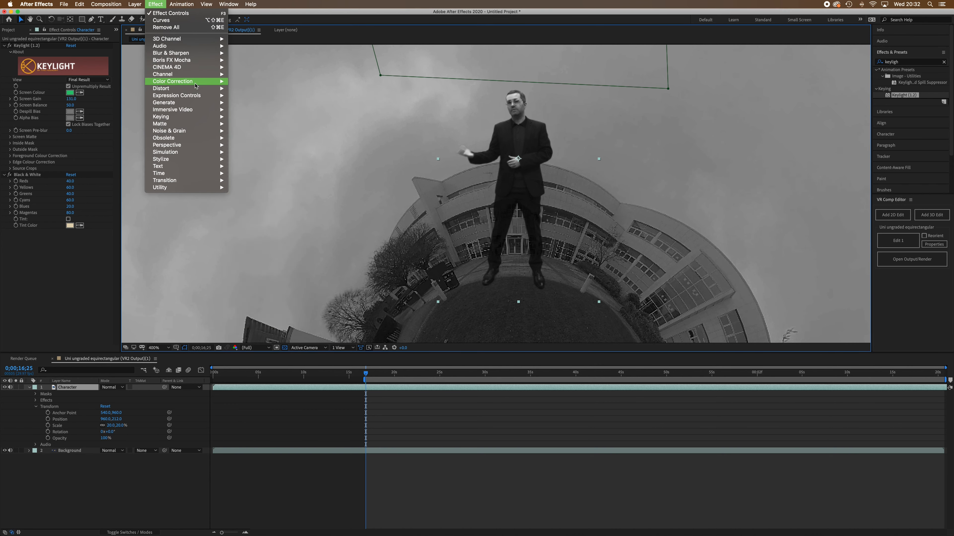
{"action": "mouse_move", "coordinate": [196, 82]}
{"action": "left_click", "coordinate": [281, 111]}
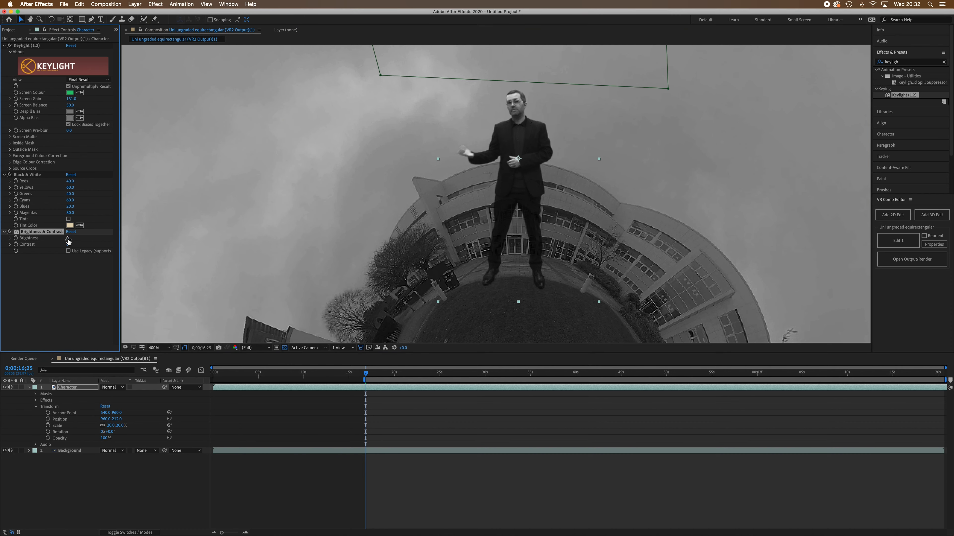
Set the Character layer's Brightness to -18 and Contrast to -21.
{"action": "left_click_drag", "start_coordinate": [68, 240], "coordinate": [61, 240]}
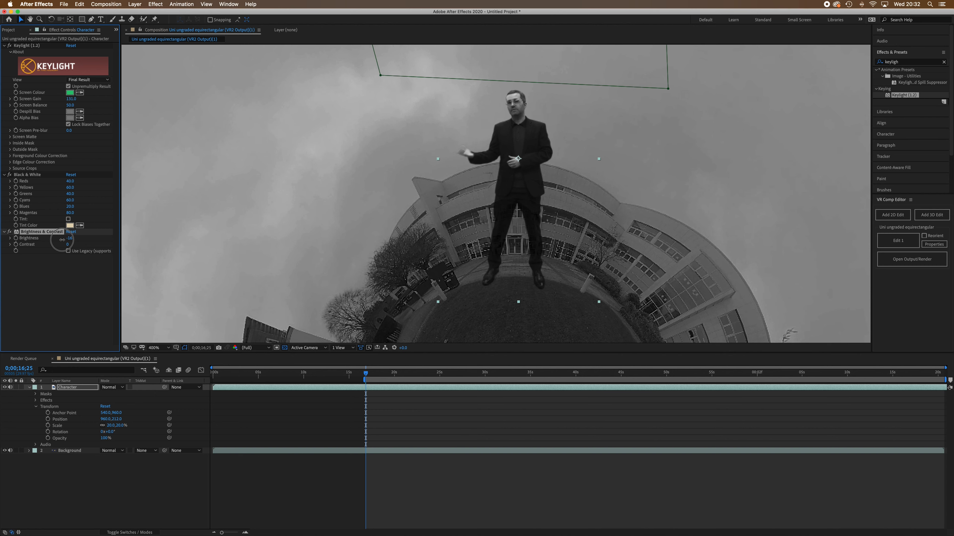
{"action": "left_click_drag", "start_coordinate": [62, 240], "coordinate": [61, 240]}
{"action": "left_click_drag", "start_coordinate": [67, 245], "coordinate": [62, 246]}
{"action": "left_click_drag", "start_coordinate": [61, 247], "coordinate": [61, 247]}
Delete the Black & White effect from both the Character and Background layers.
{"action": "scroll", "coordinate": [597, 189], "scroll_direction": "down", "scroll_amount": 1}
{"action": "key", "text": "space"}
{"action": "left_click_drag", "start_coordinate": [552, 287], "coordinate": [558, 234]}
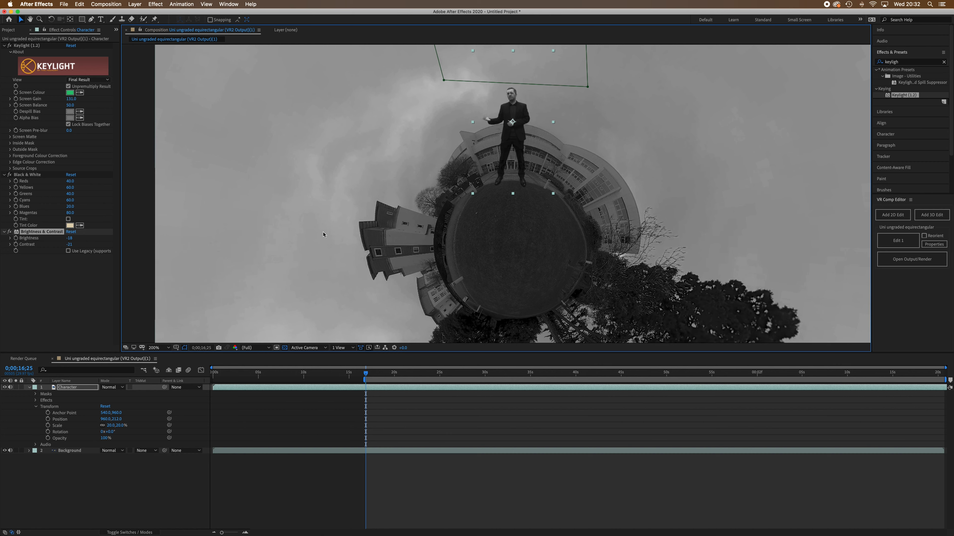
{"action": "left_click", "coordinate": [39, 176]}
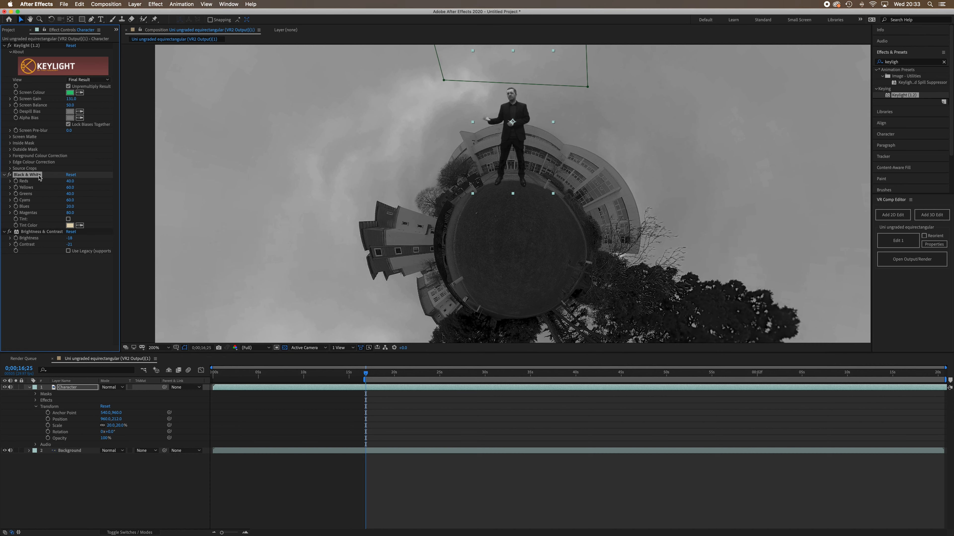
{"action": "key", "text": "Delete"}
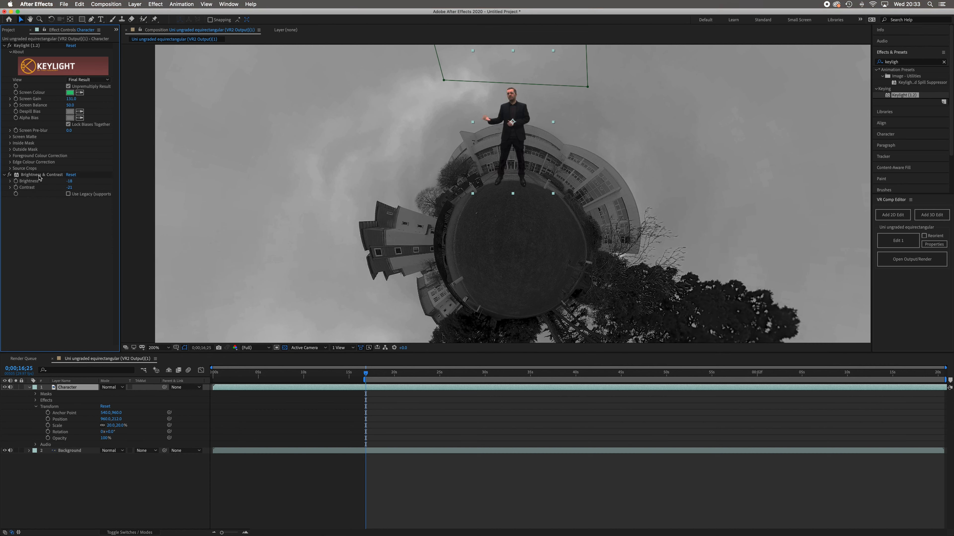
{"action": "left_click", "coordinate": [69, 451]}
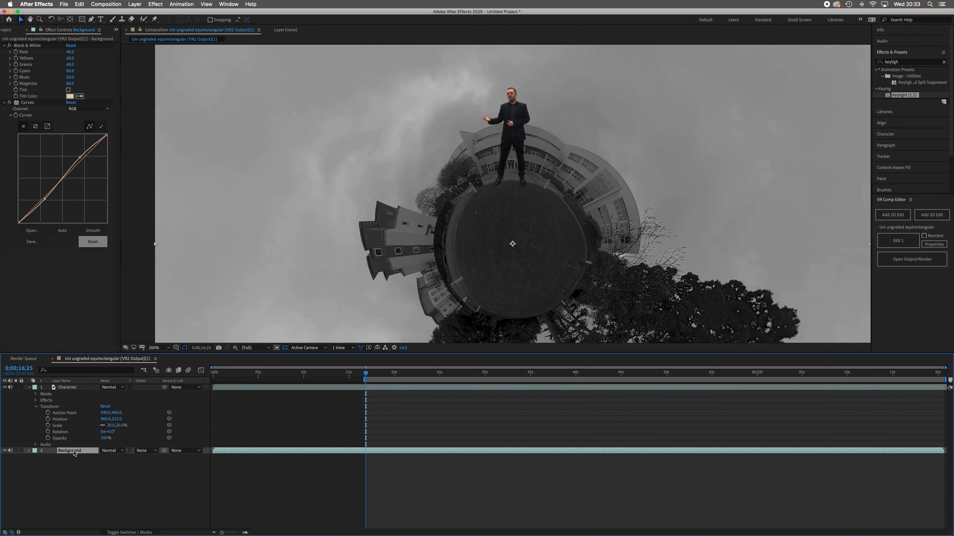
{"action": "left_click", "coordinate": [40, 47]}
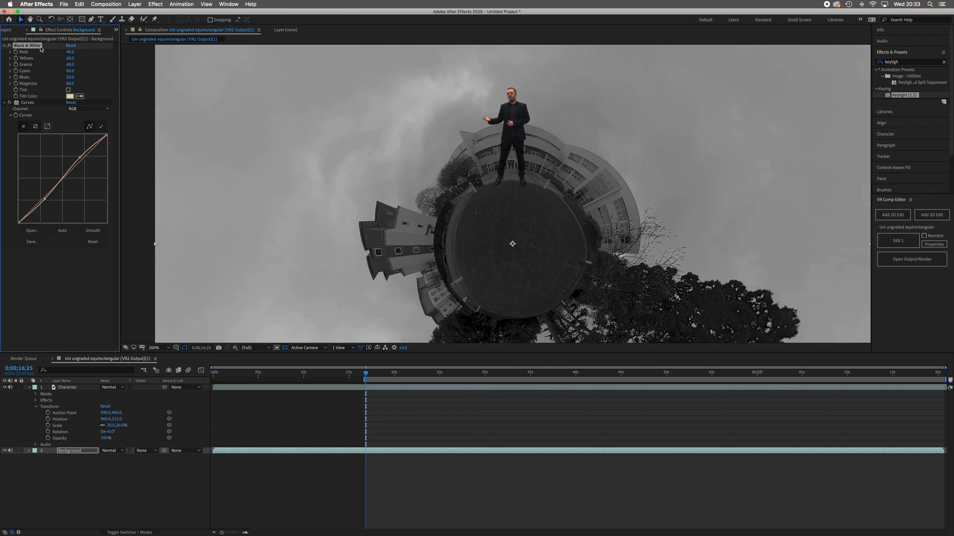
{"action": "key", "text": "Delete"}
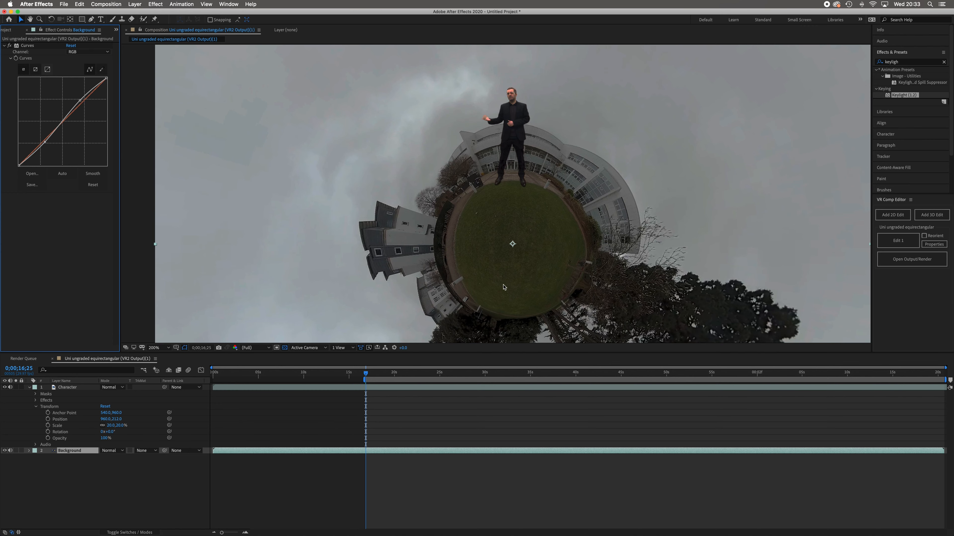
Apply the Hue/Saturation effect to the Background layer and set its Master Saturation to 30.
{"action": "key", "text": "comma"}
{"action": "key", "text": "space"}
{"action": "left_click_drag", "start_coordinate": [484, 285], "coordinate": [466, 259]}
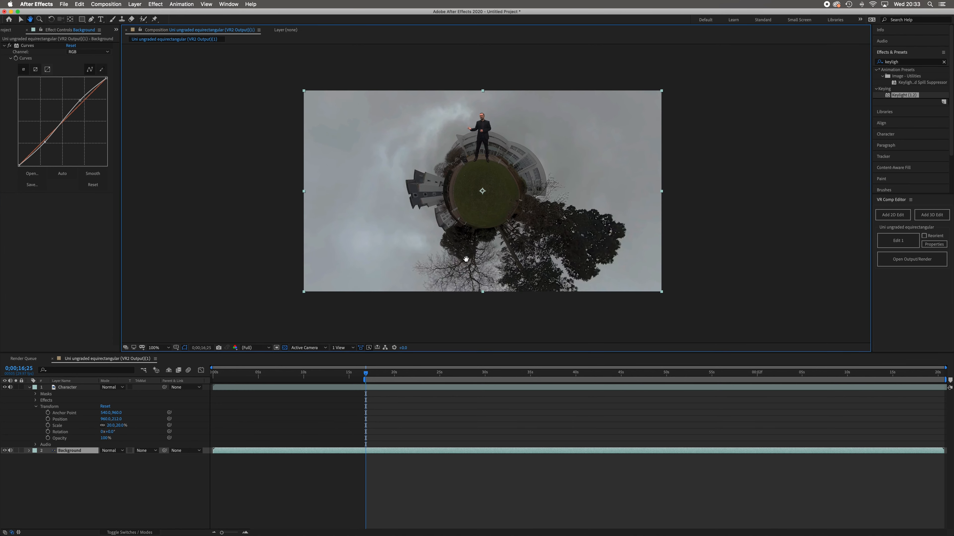
{"action": "left_click", "coordinate": [162, 4]}
{"action": "mouse_move", "coordinate": [198, 85]}
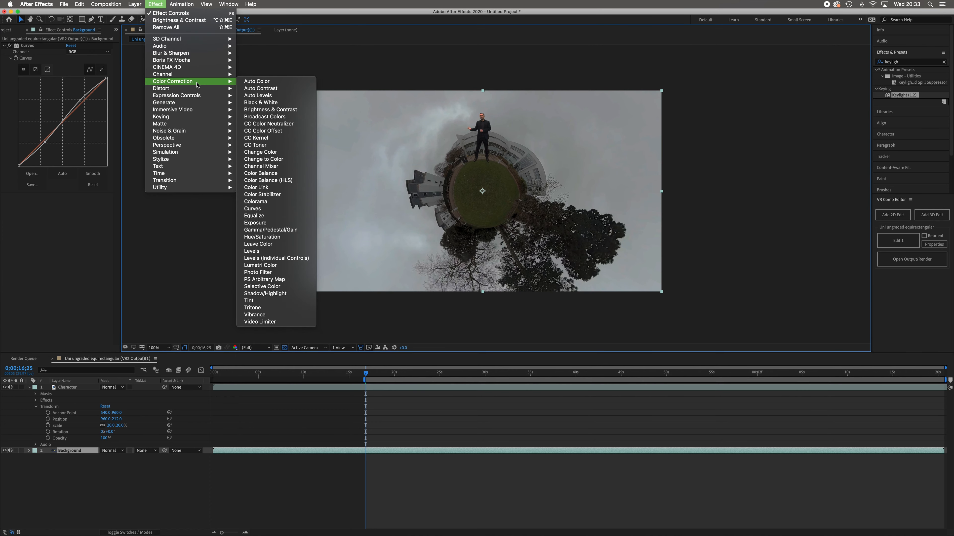
{"action": "left_click", "coordinate": [286, 240]}
{"action": "left_click_drag", "start_coordinate": [65, 268], "coordinate": [81, 271]}
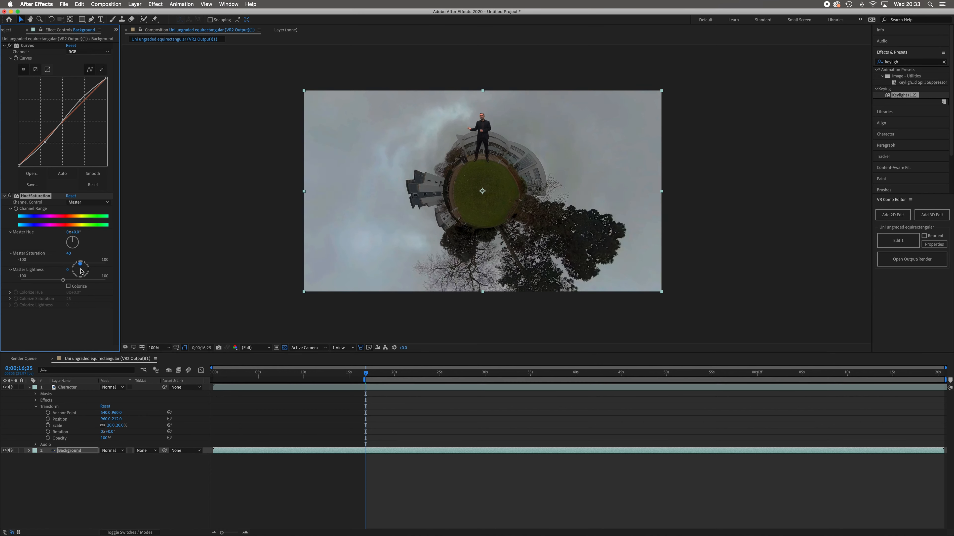
{"action": "left_click_drag", "start_coordinate": [82, 271], "coordinate": [78, 267]}
{"action": "left_click_drag", "start_coordinate": [78, 268], "coordinate": [77, 267]}
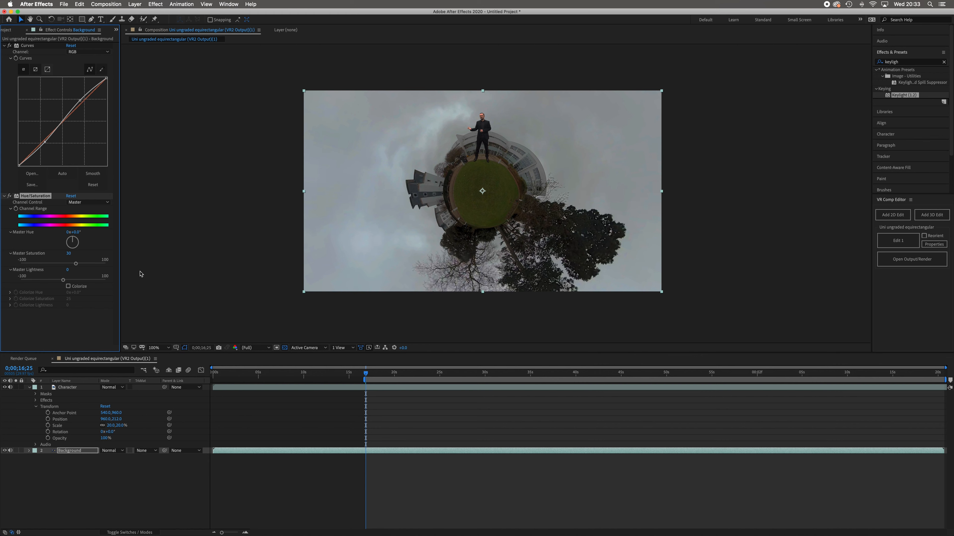